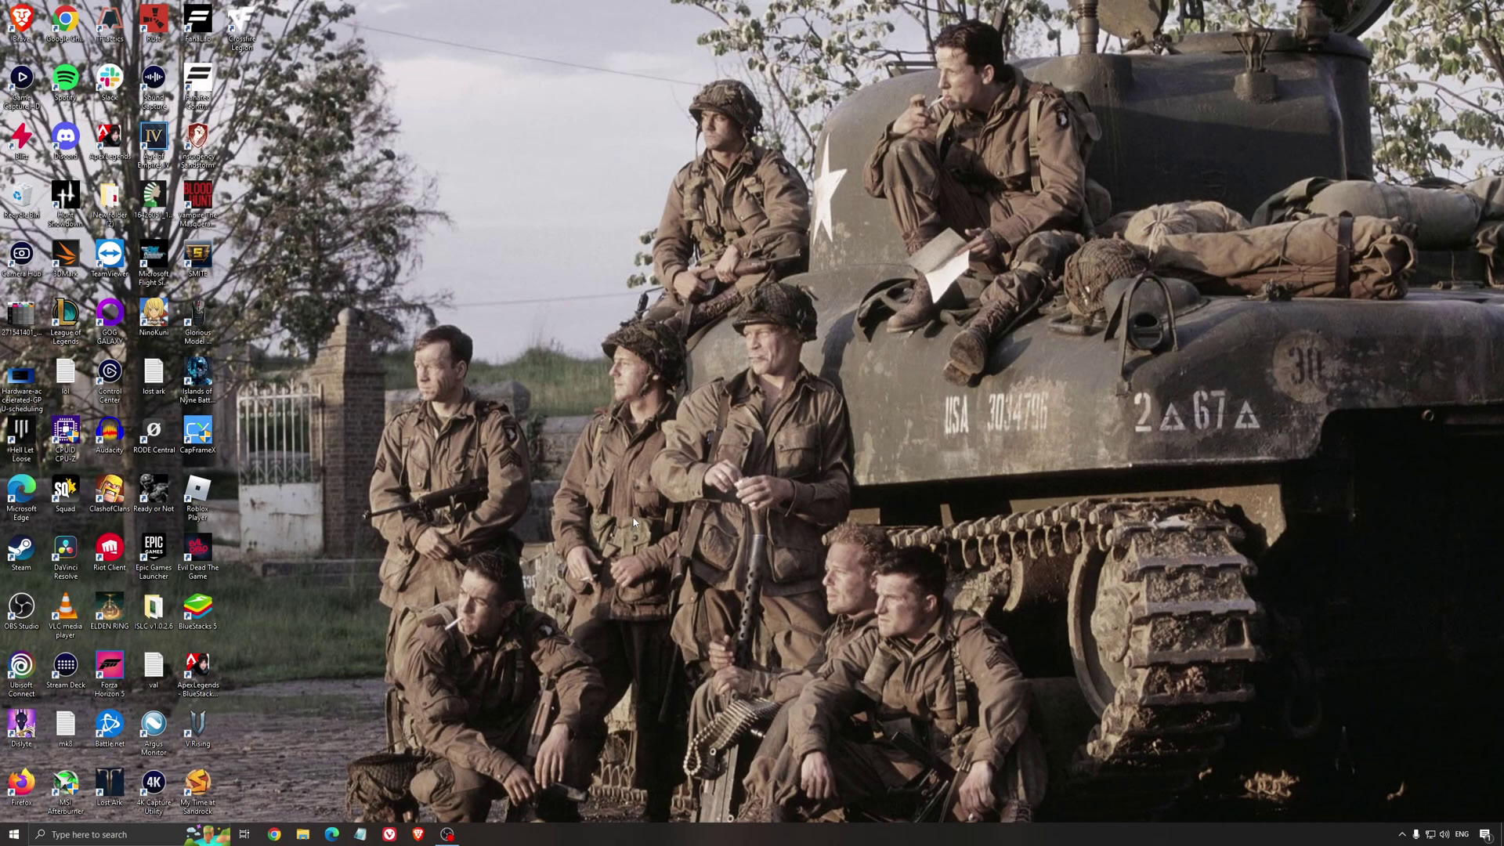
Review the Windows gaming settings for Game Mode, Xbox Game Bar and Captures, and close Settings
click(133, 835)
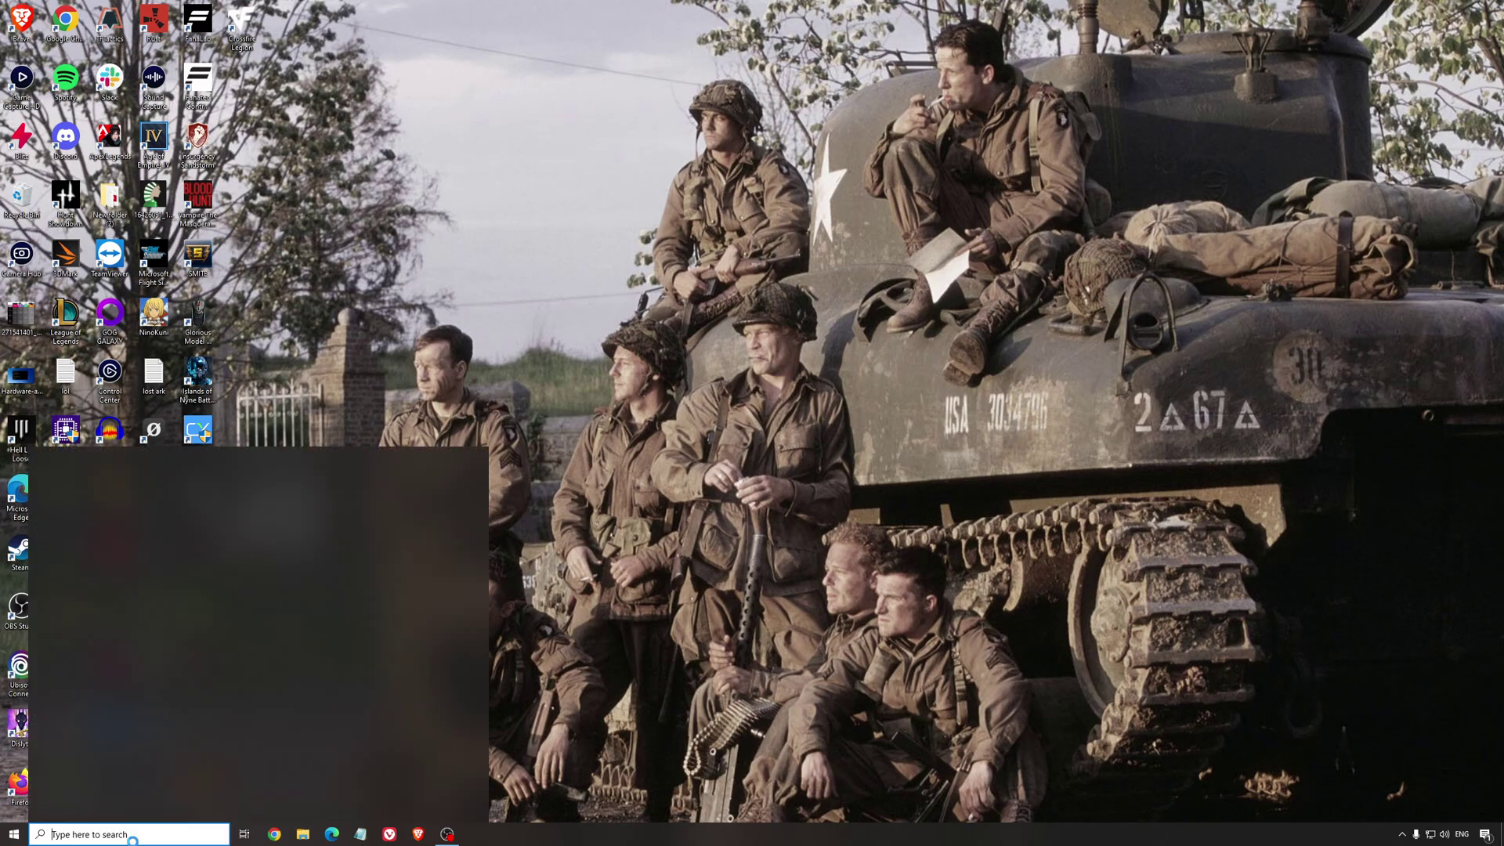
text(game mode)
key(Return)
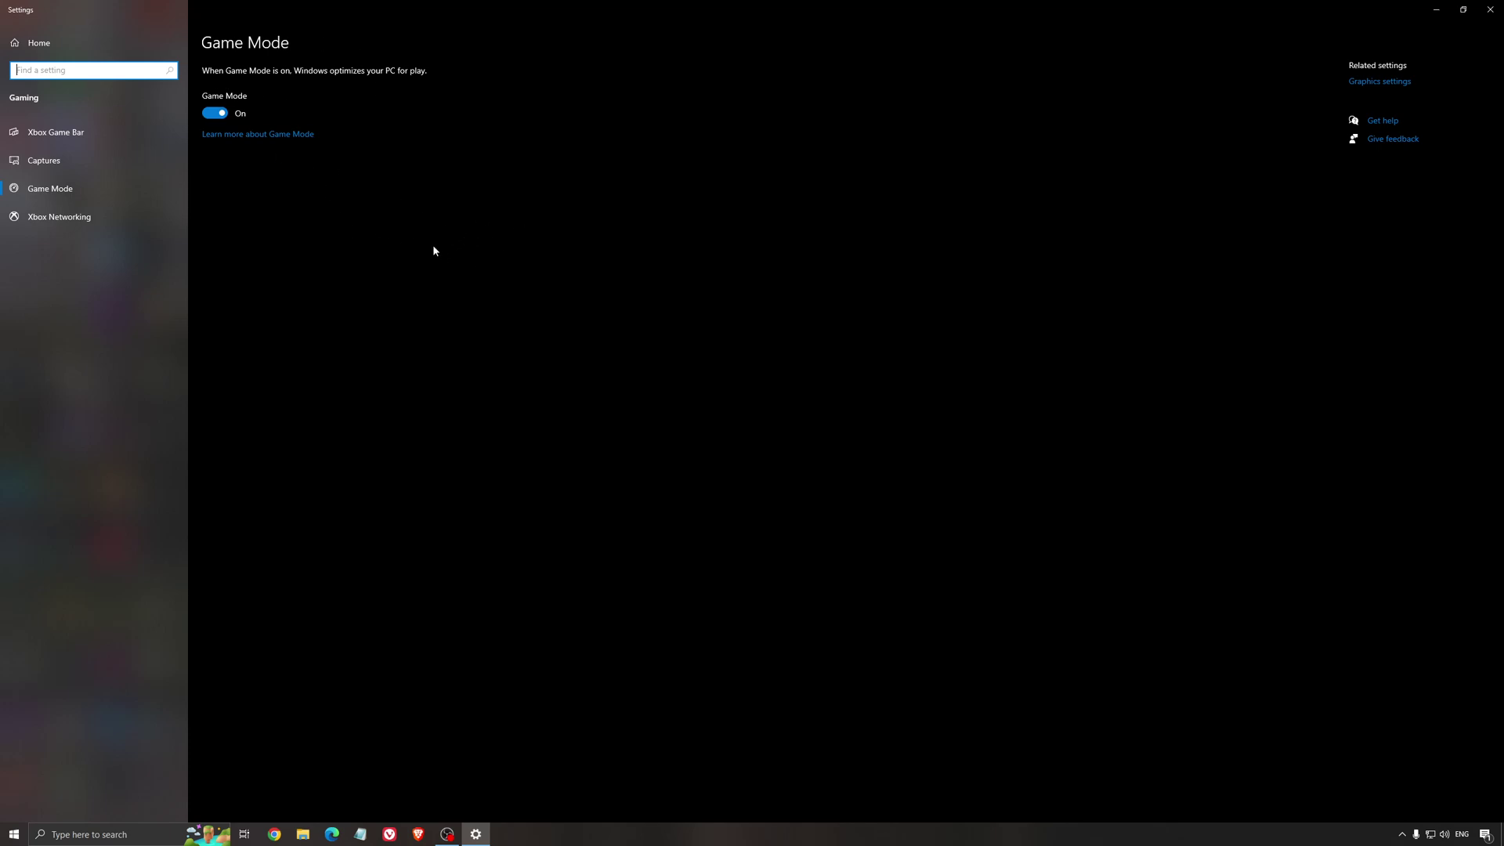
click(94, 138)
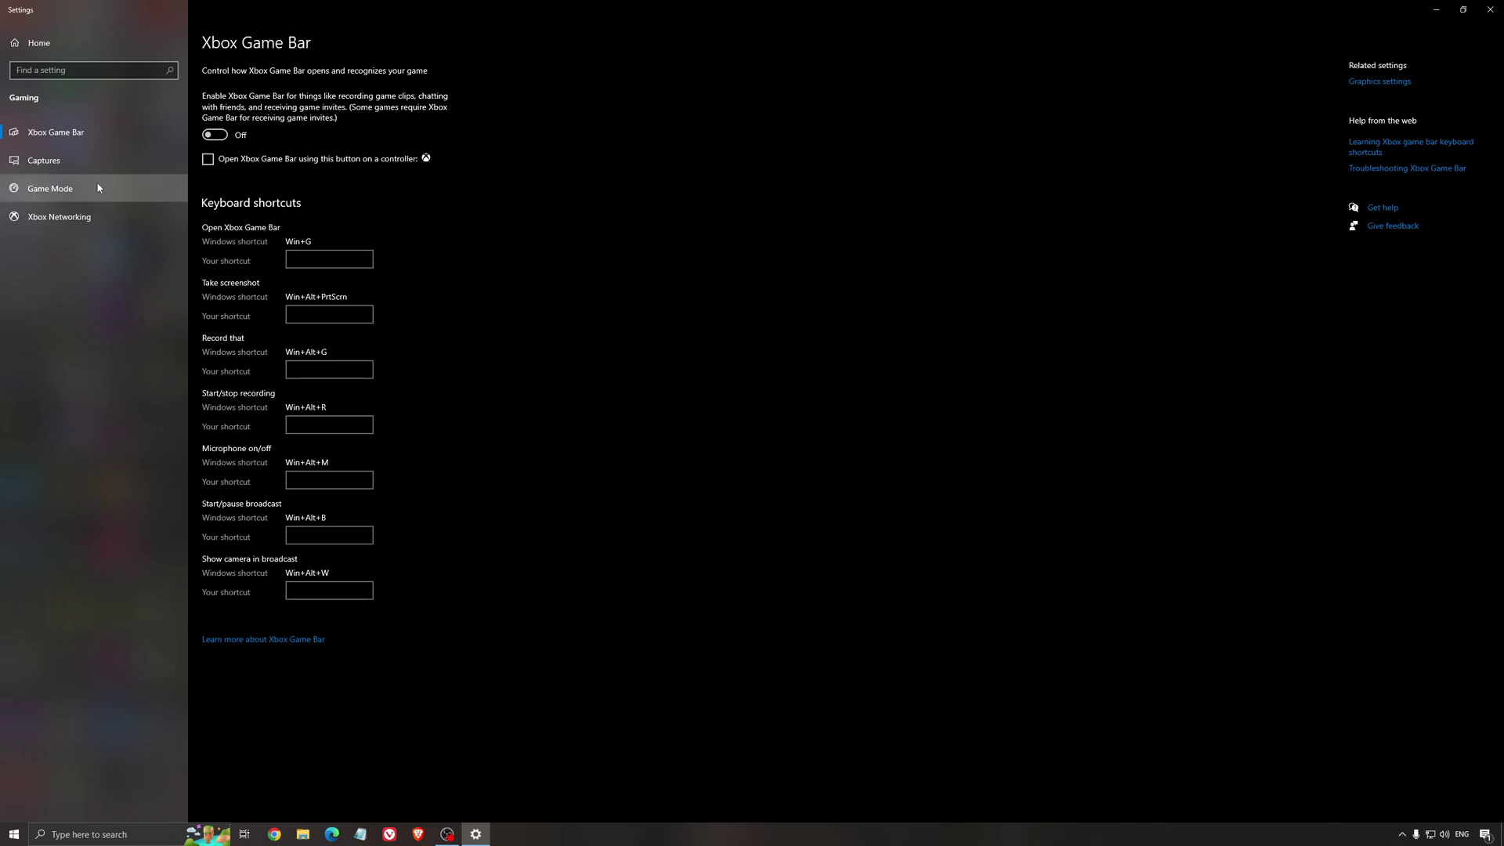
click(78, 160)
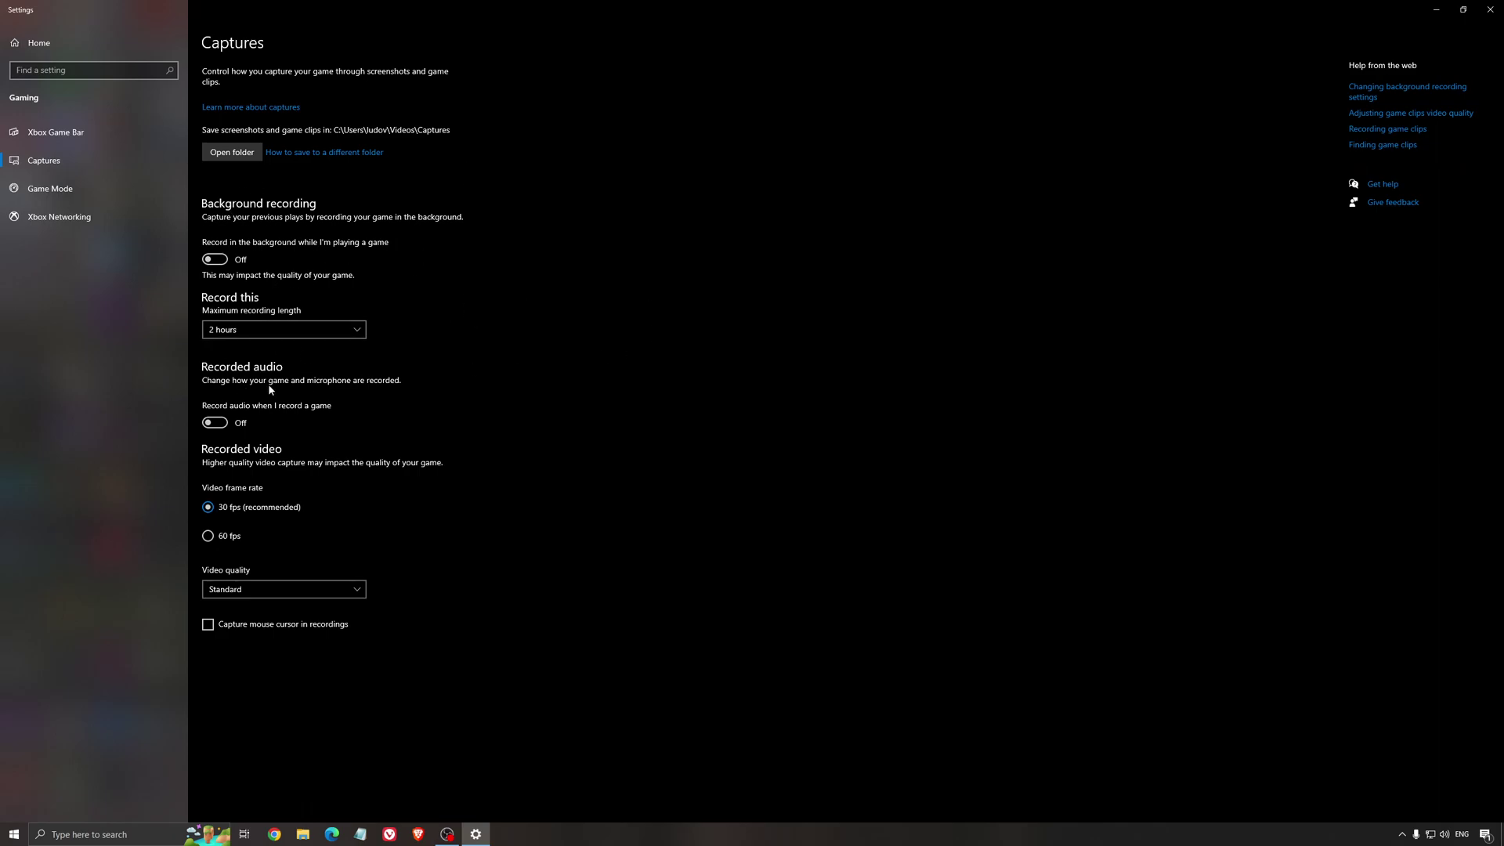
click(1491, 8)
View the desktop picture of the hardware-accelerated GPU scheduling setting and close it
double_click(21, 376)
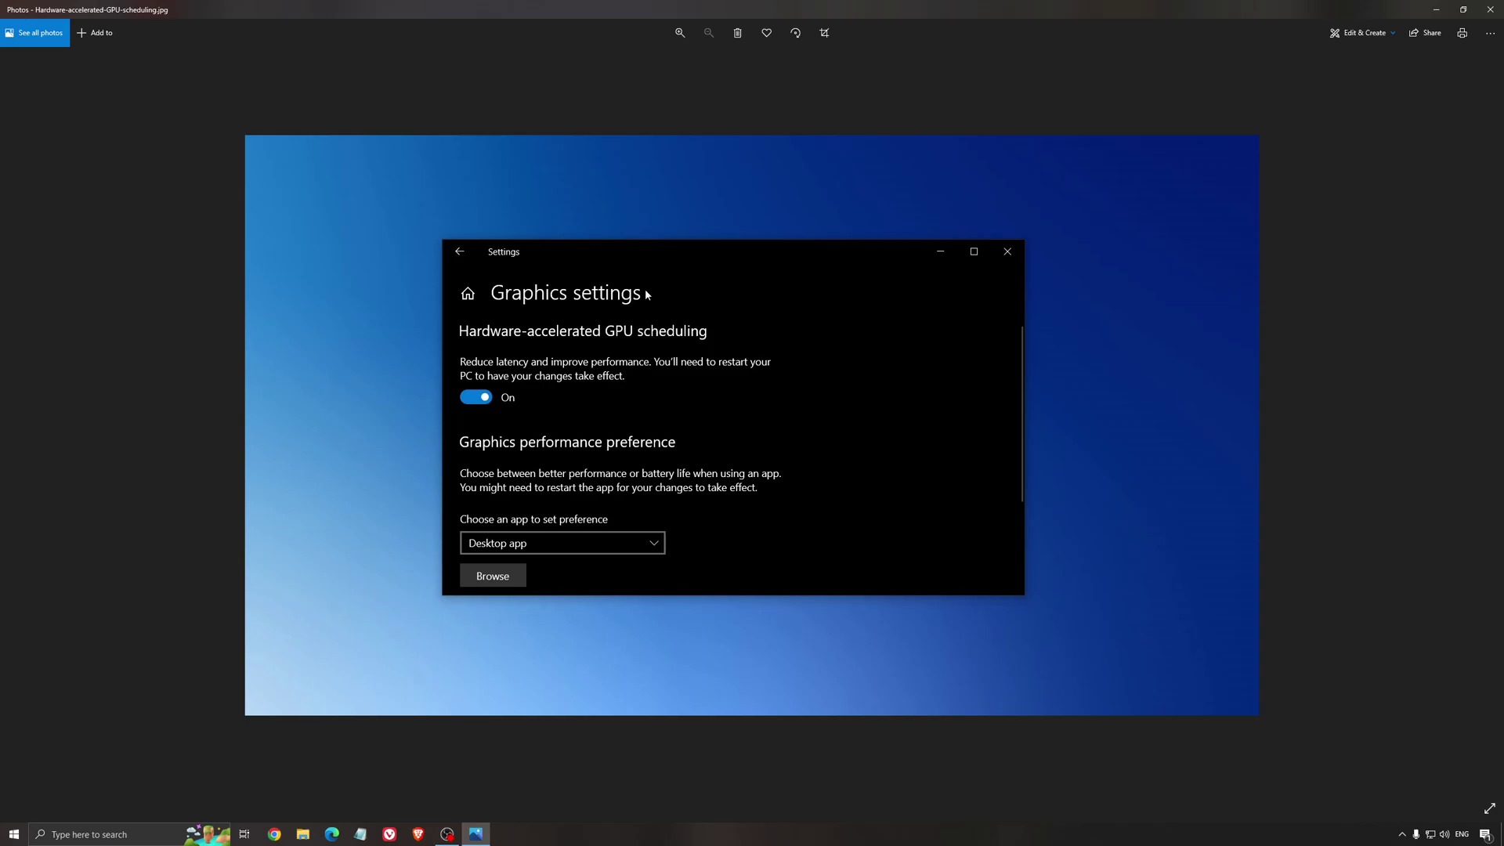
click(1490, 9)
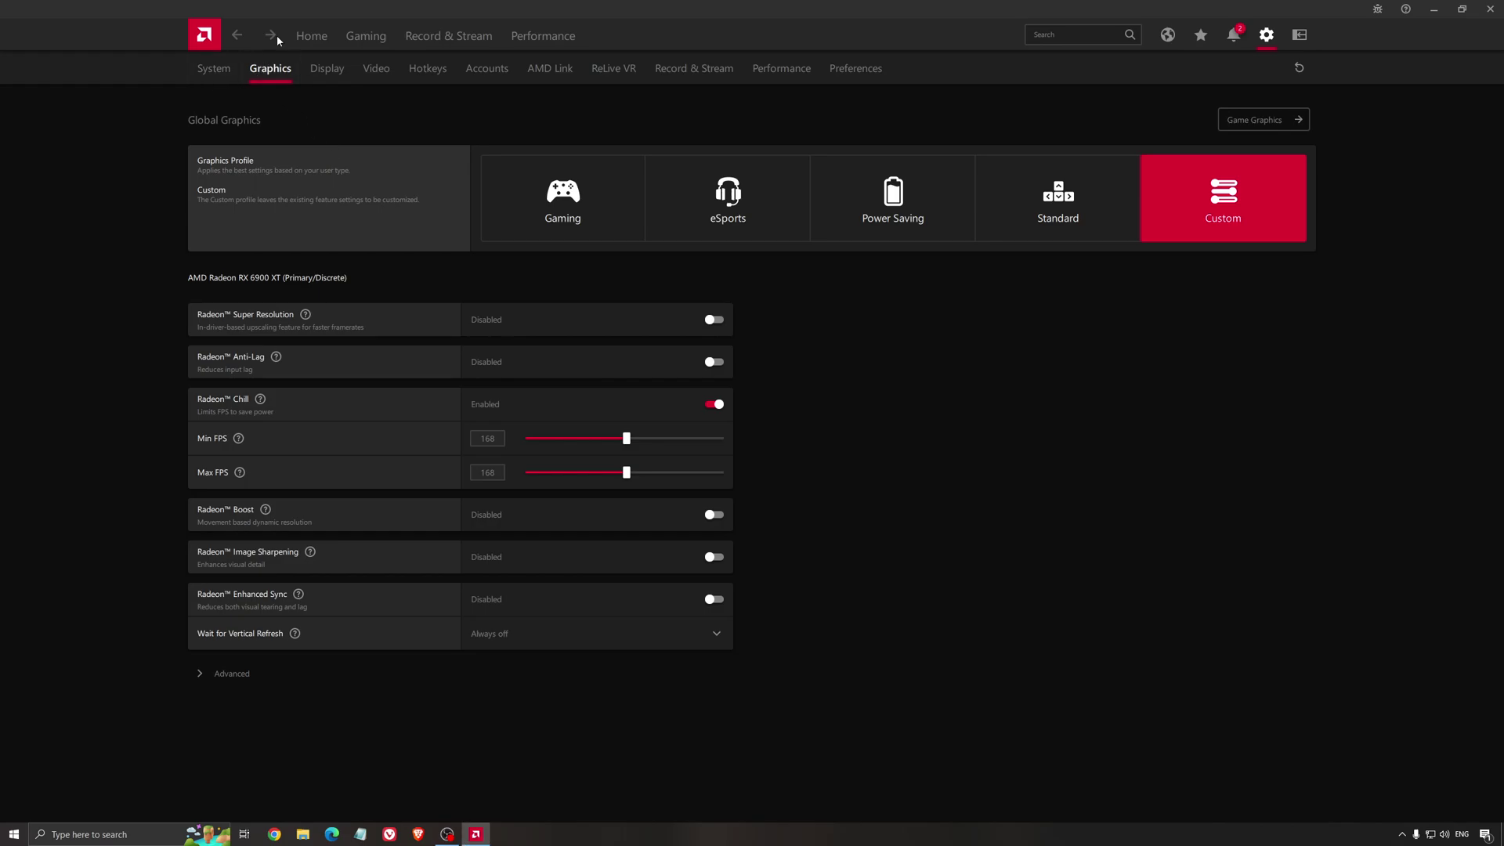
Check for graphics driver updates in AMD Software and close the program
click(312, 35)
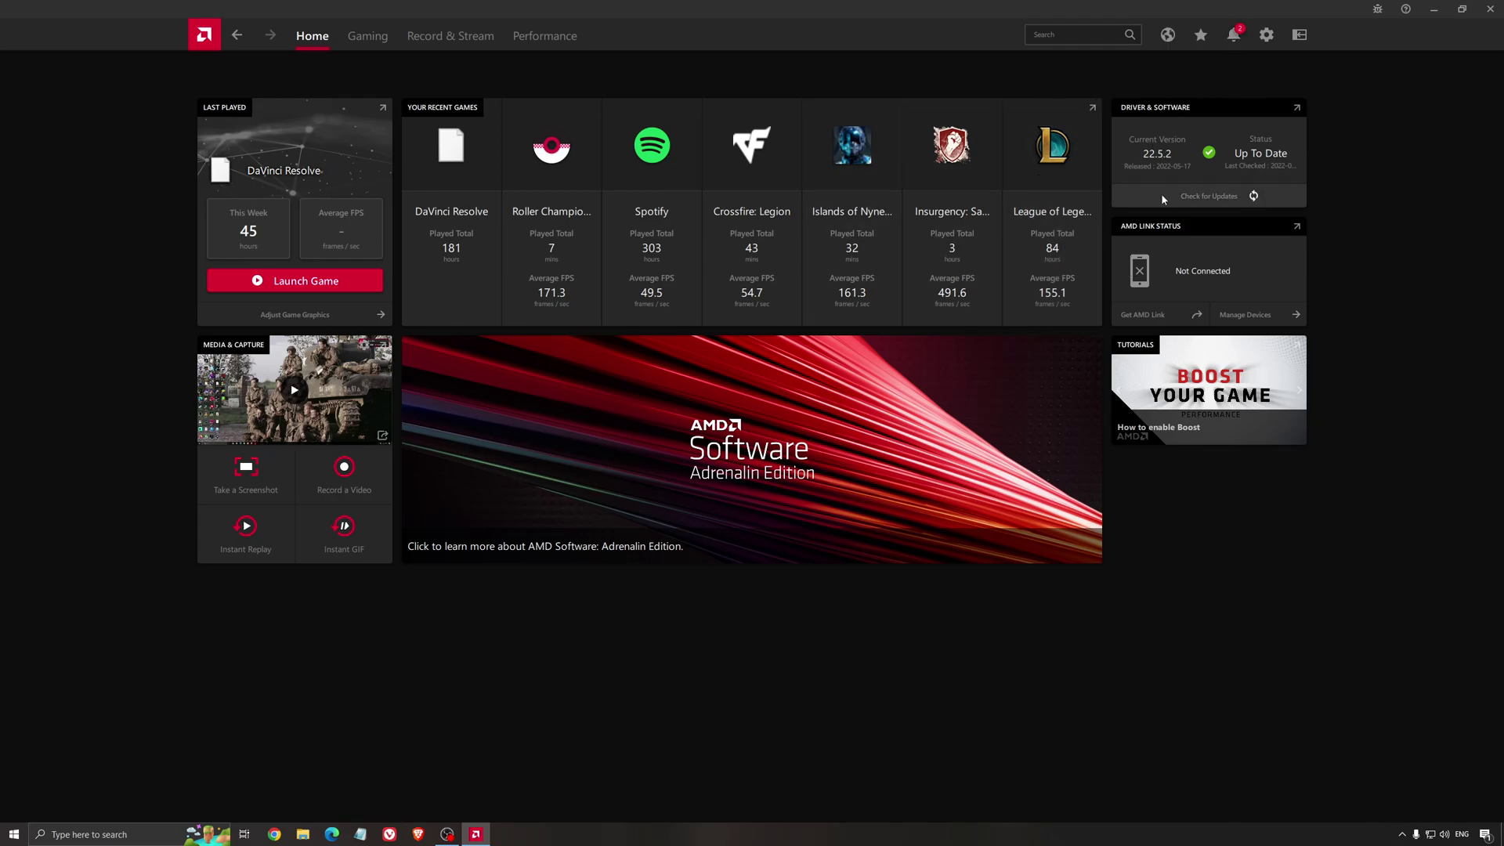
click(1204, 202)
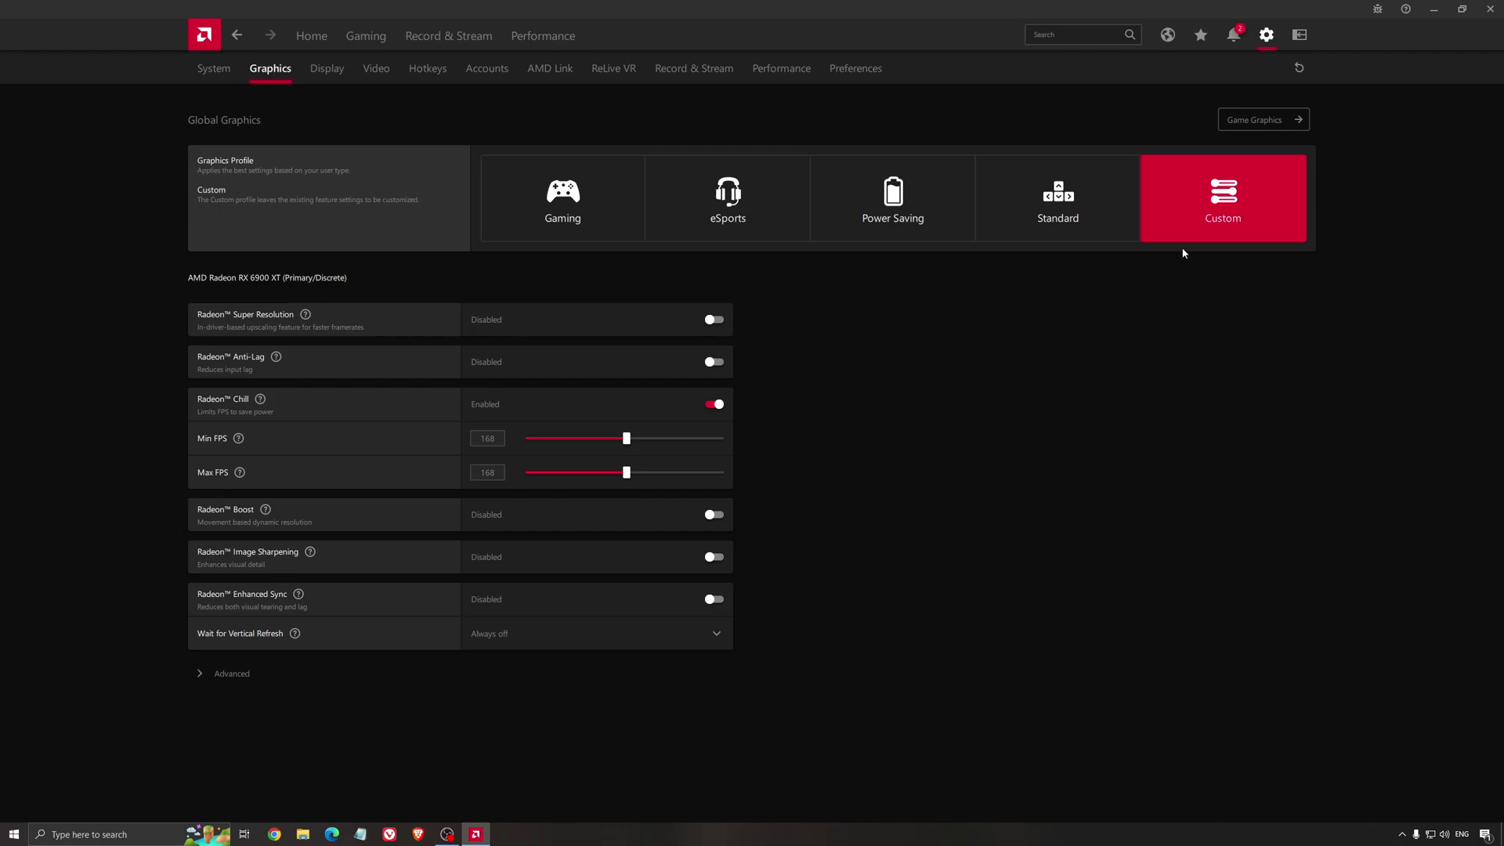
click(1489, 9)
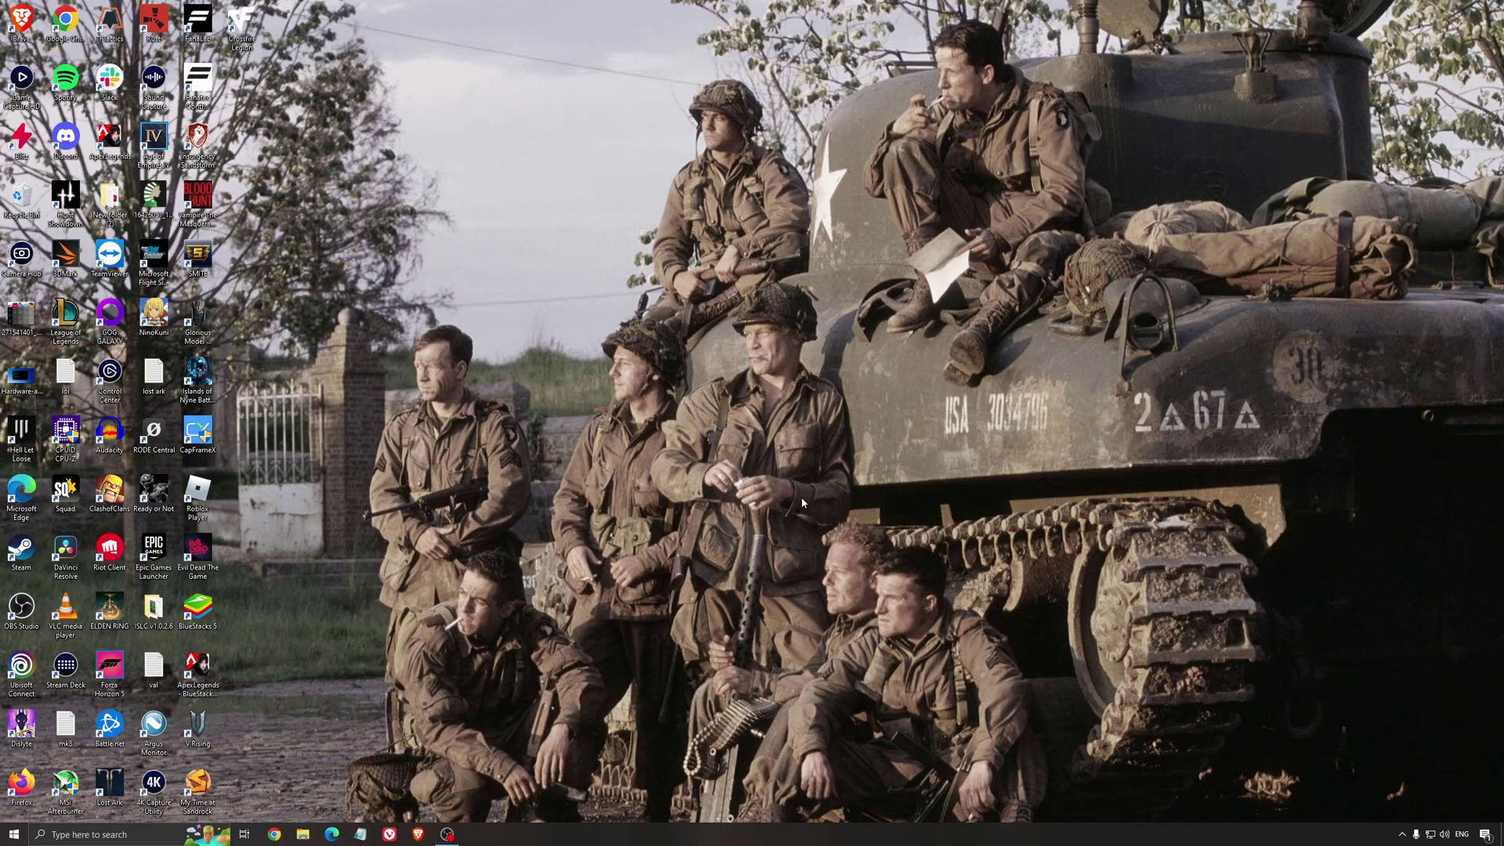
Find the Windows power plan settings, review the available power plans, and close Power Options
click(110, 835)
text(power plan)
key(Return)
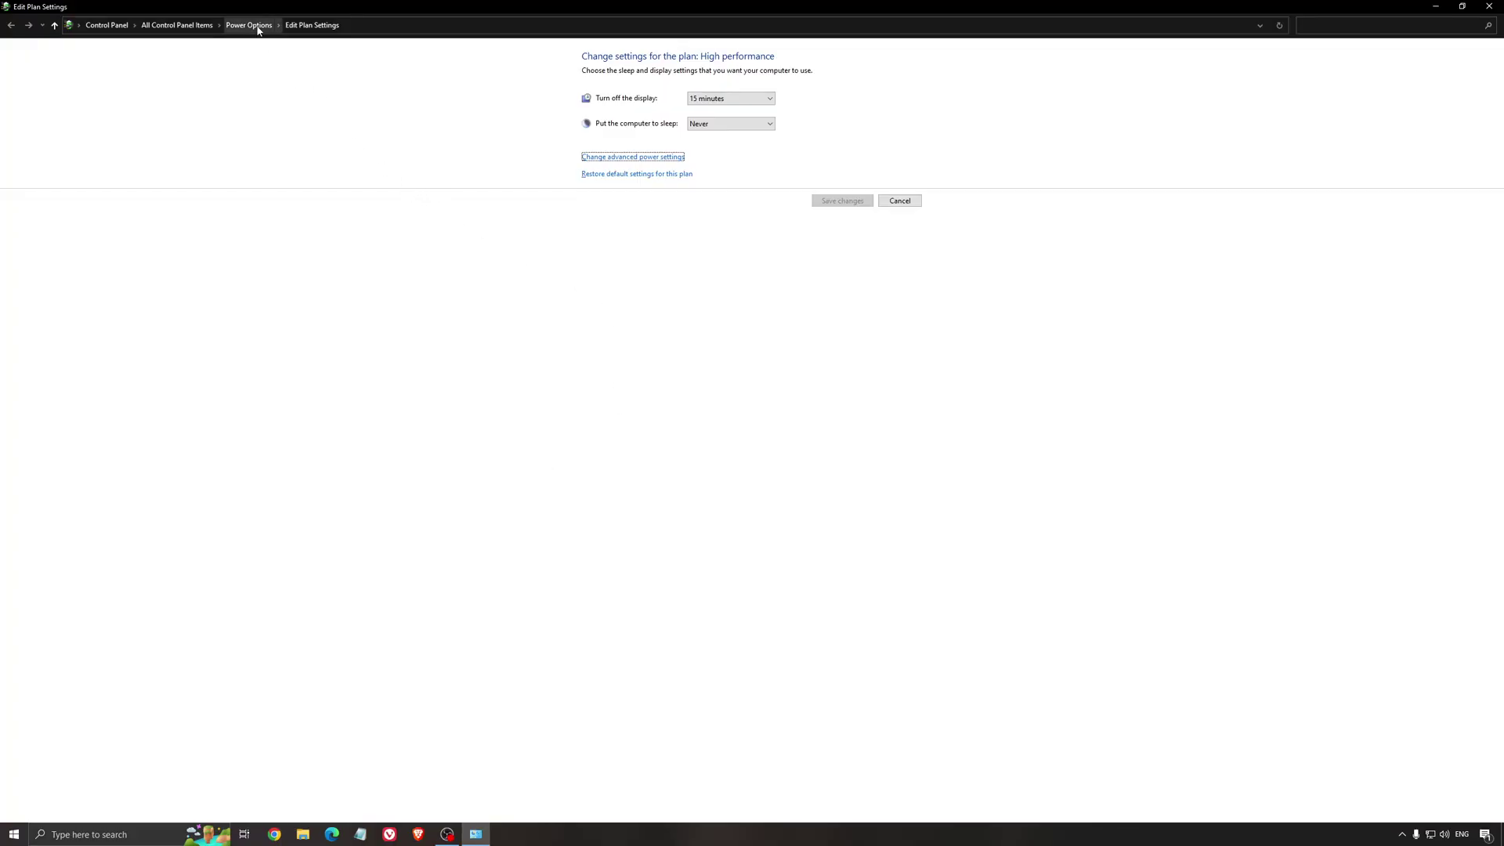
click(258, 28)
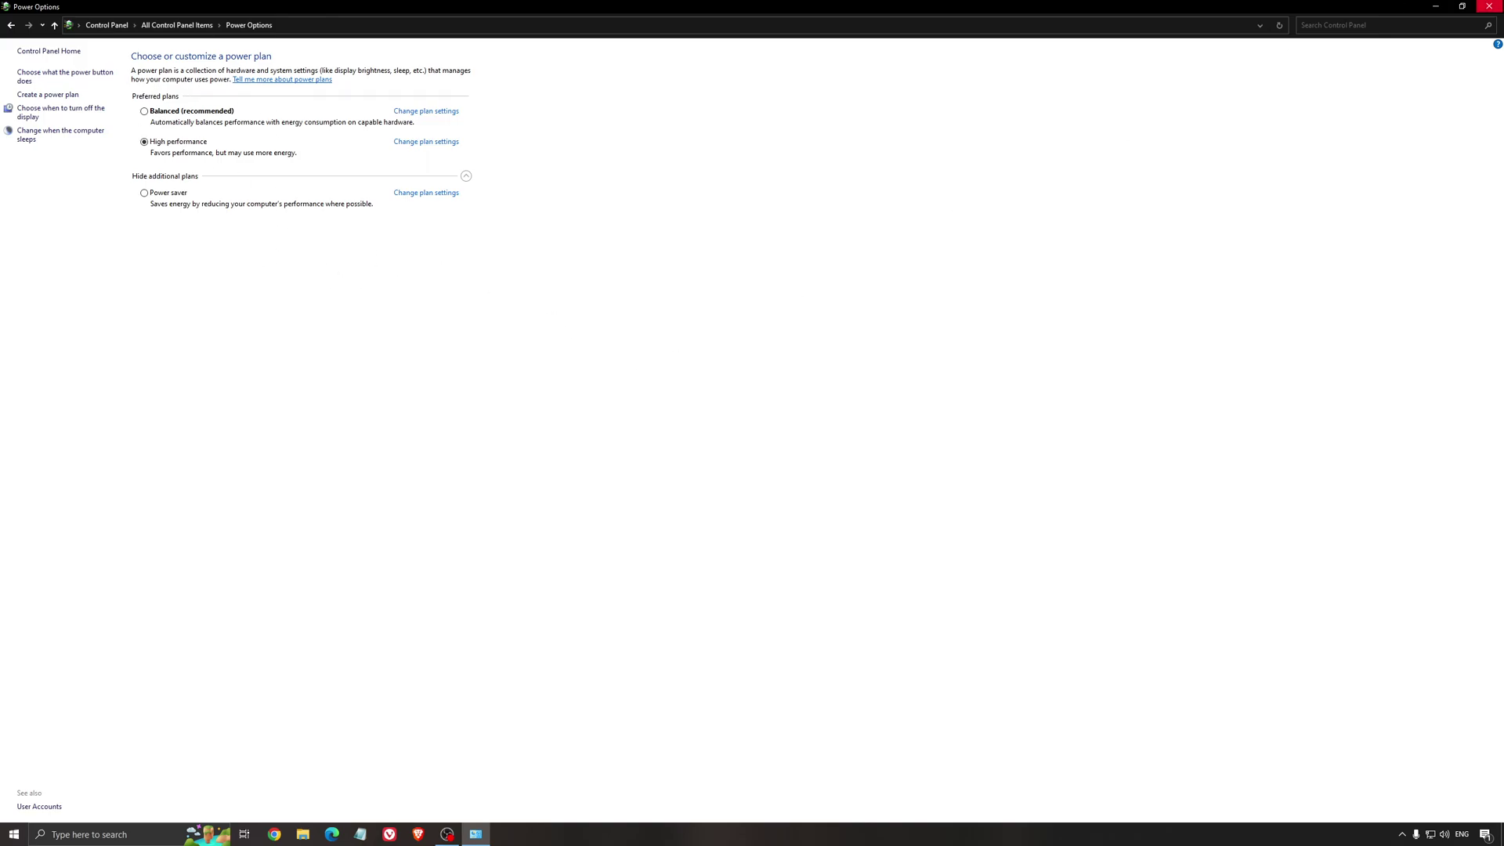
click(1489, 6)
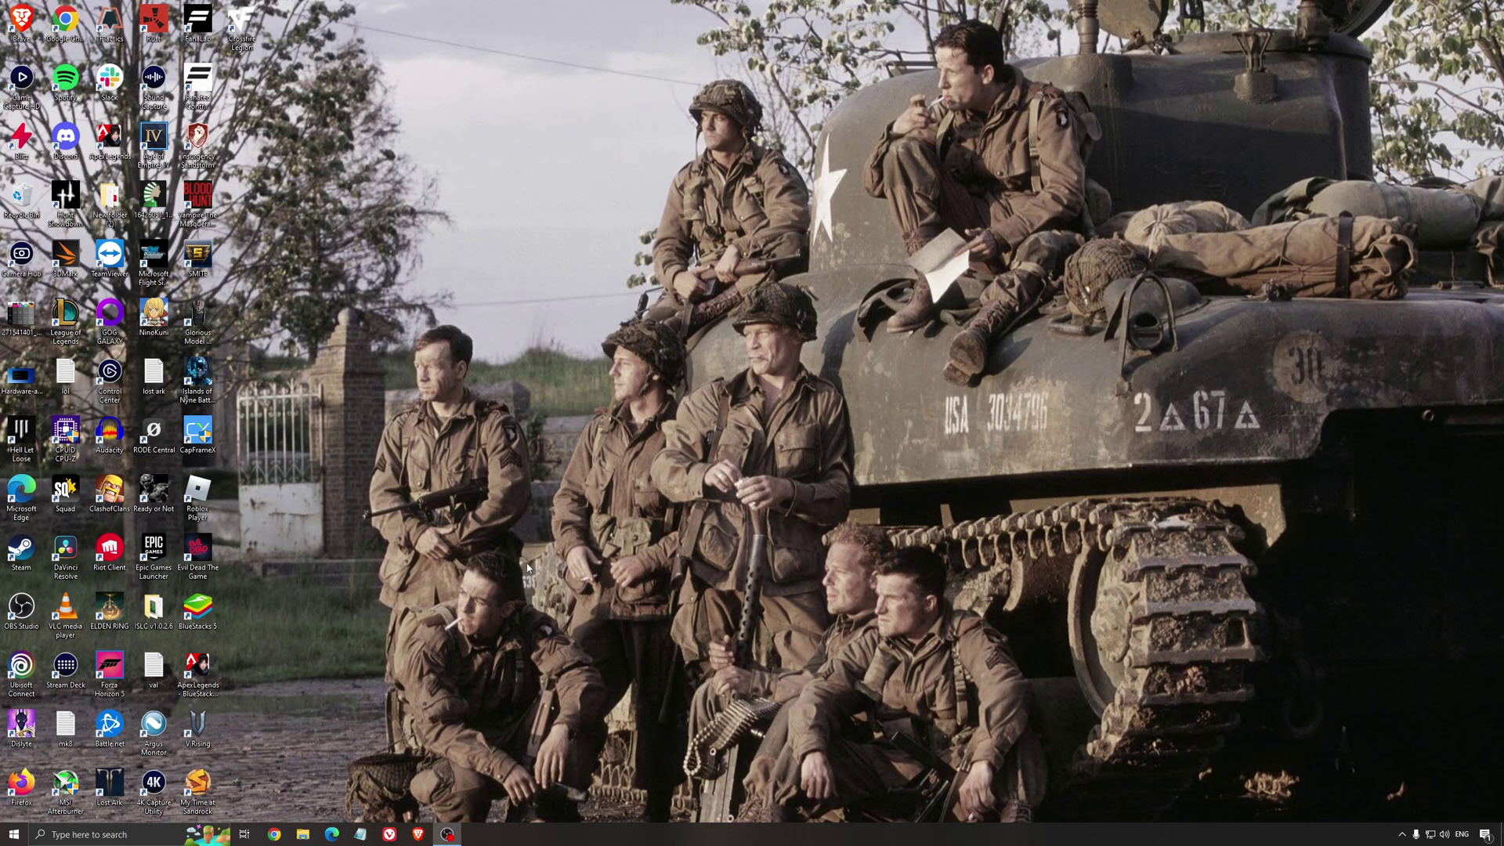
Start standby list monitoring in Intelligent standby list cleaner and minimize its window
double_click(153, 608)
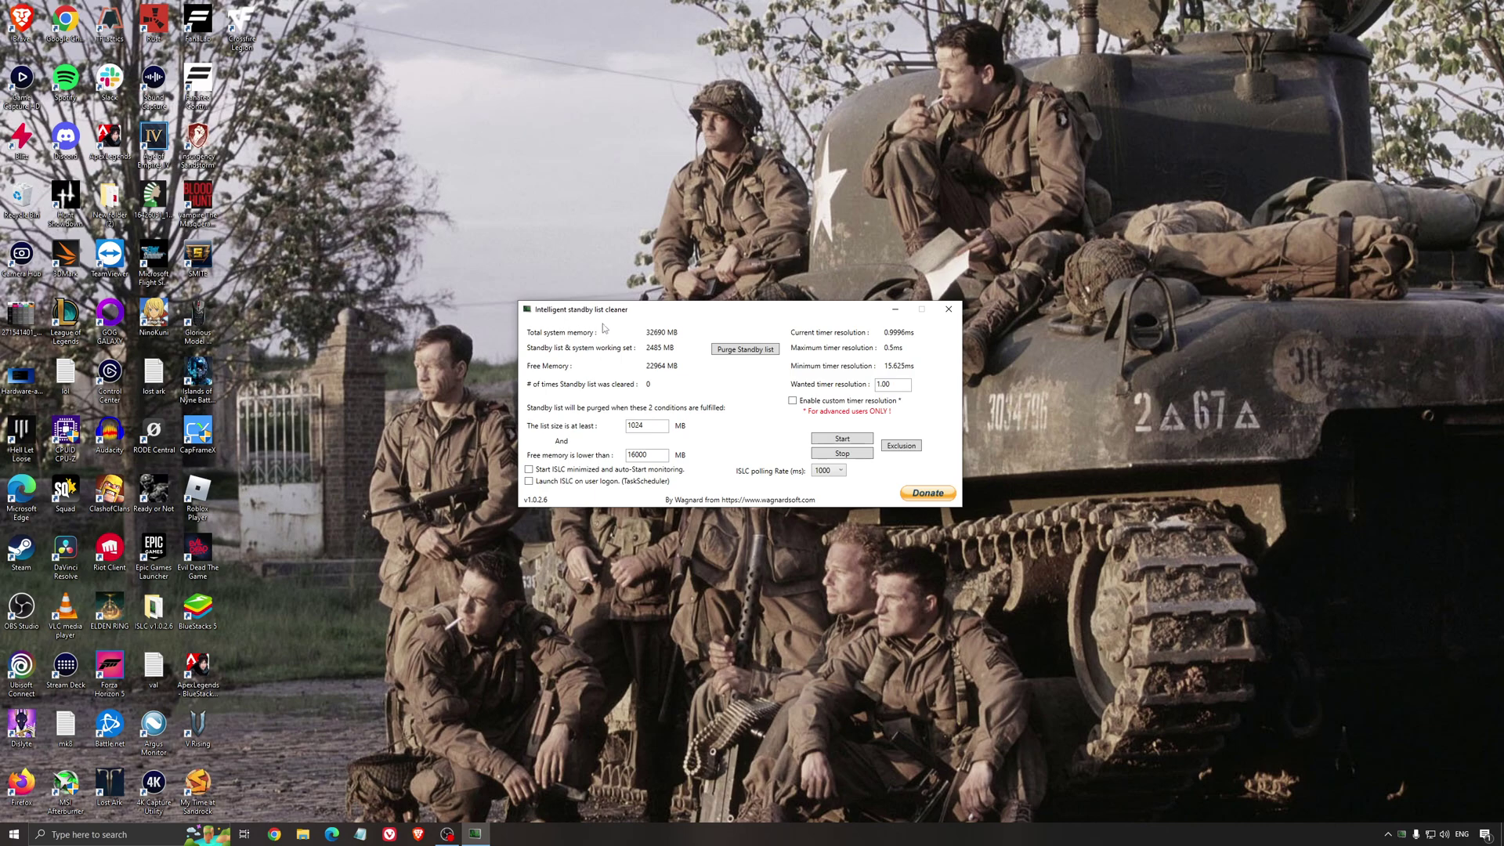
drag(633, 315, 627, 324)
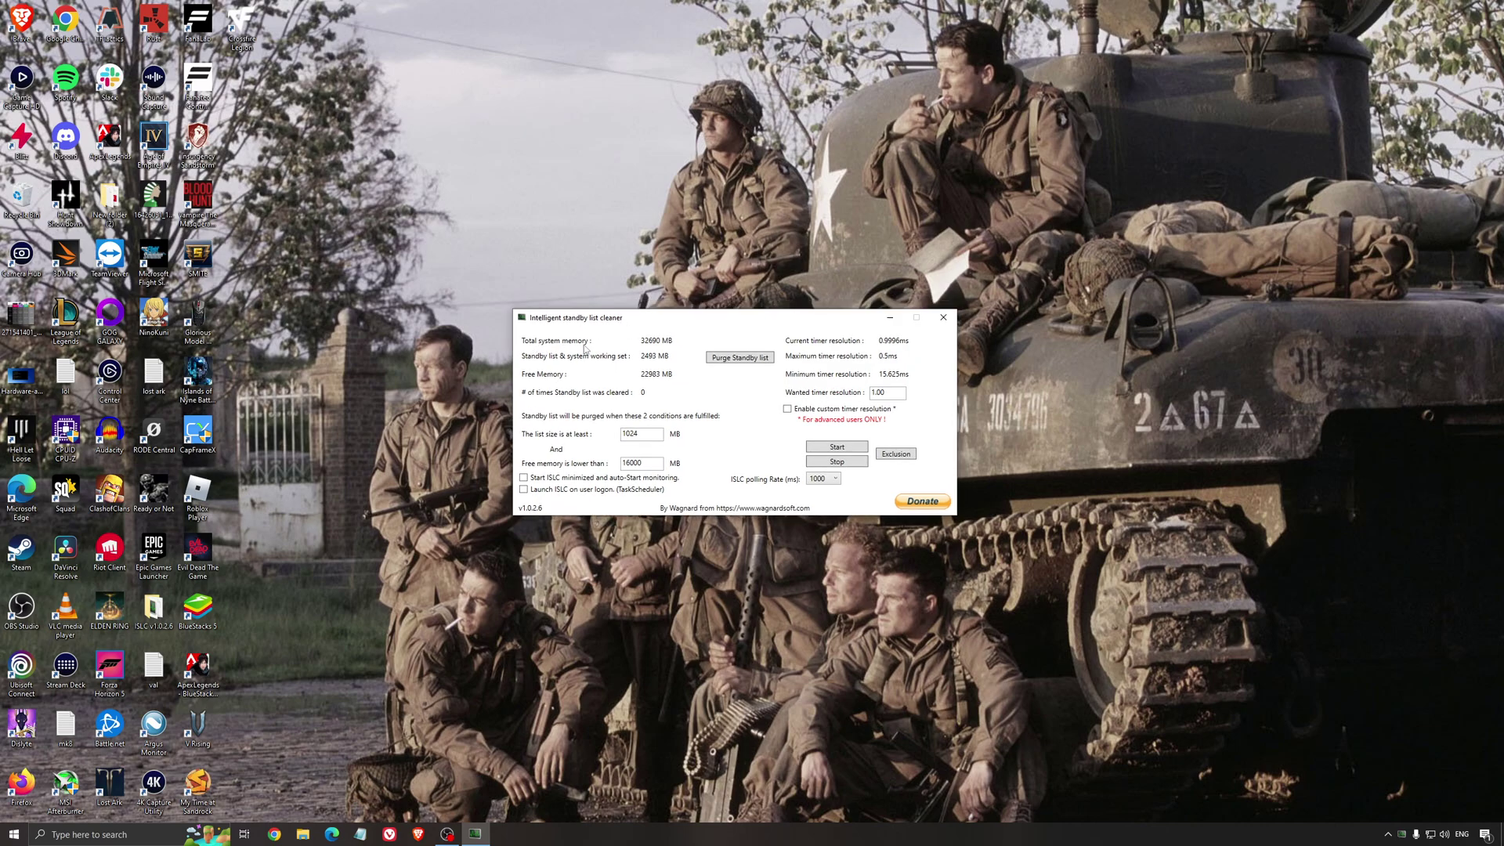
double_click(653, 463)
click(838, 446)
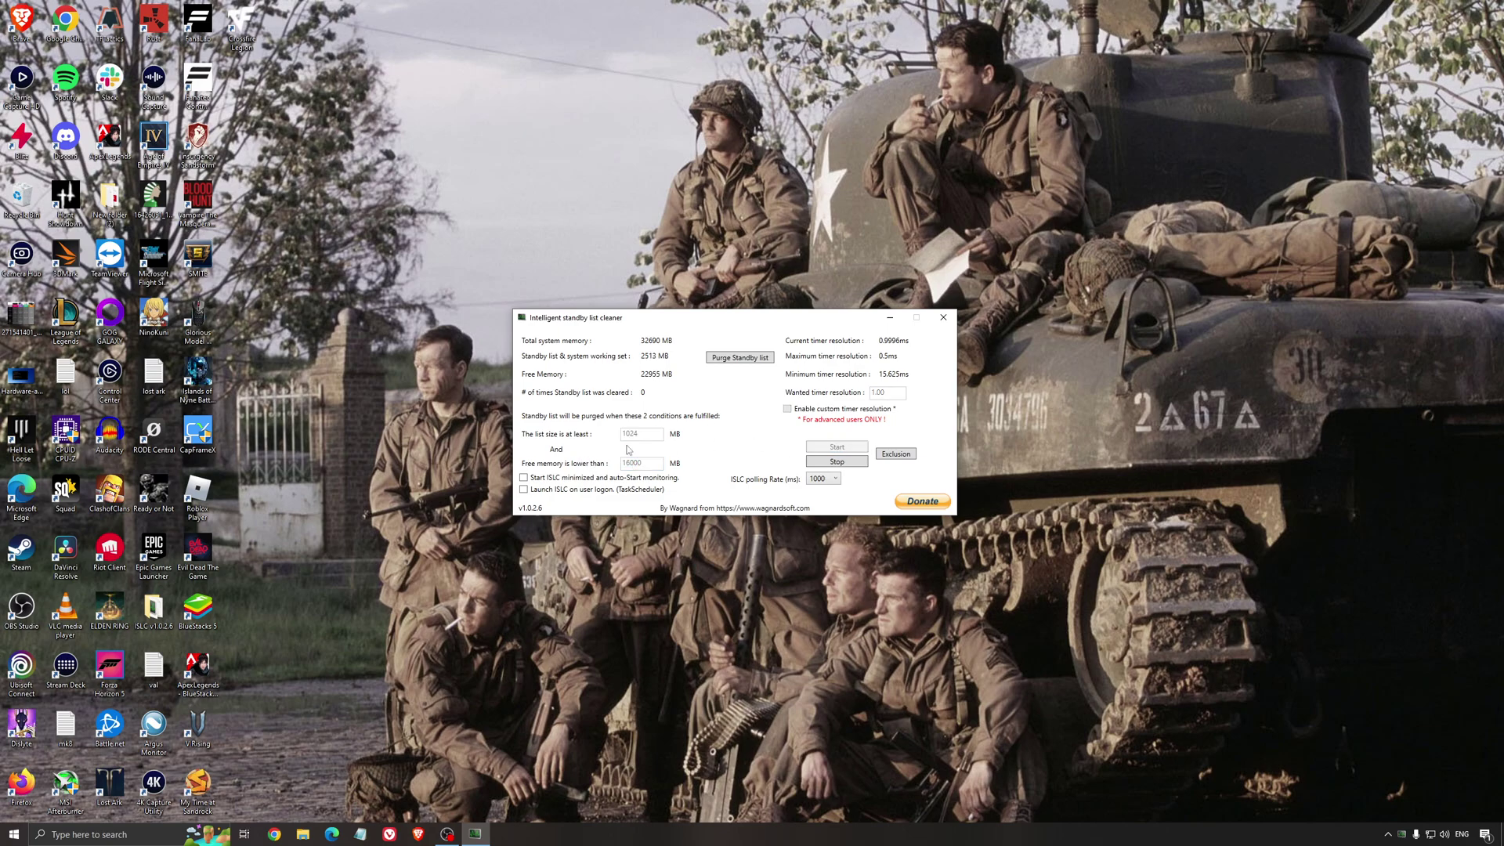
drag(797, 317, 847, 315)
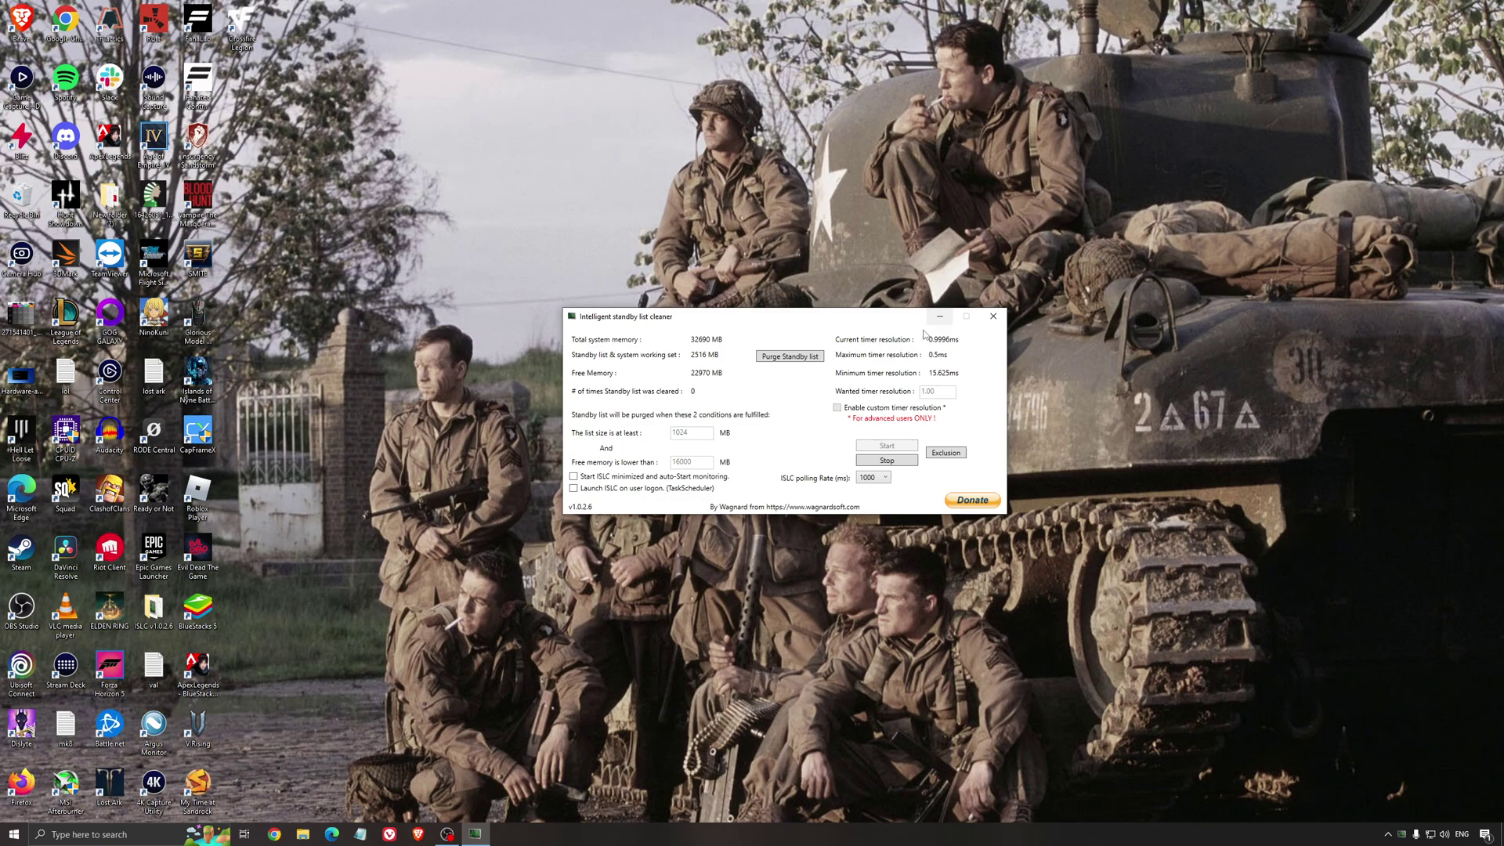
click(940, 317)
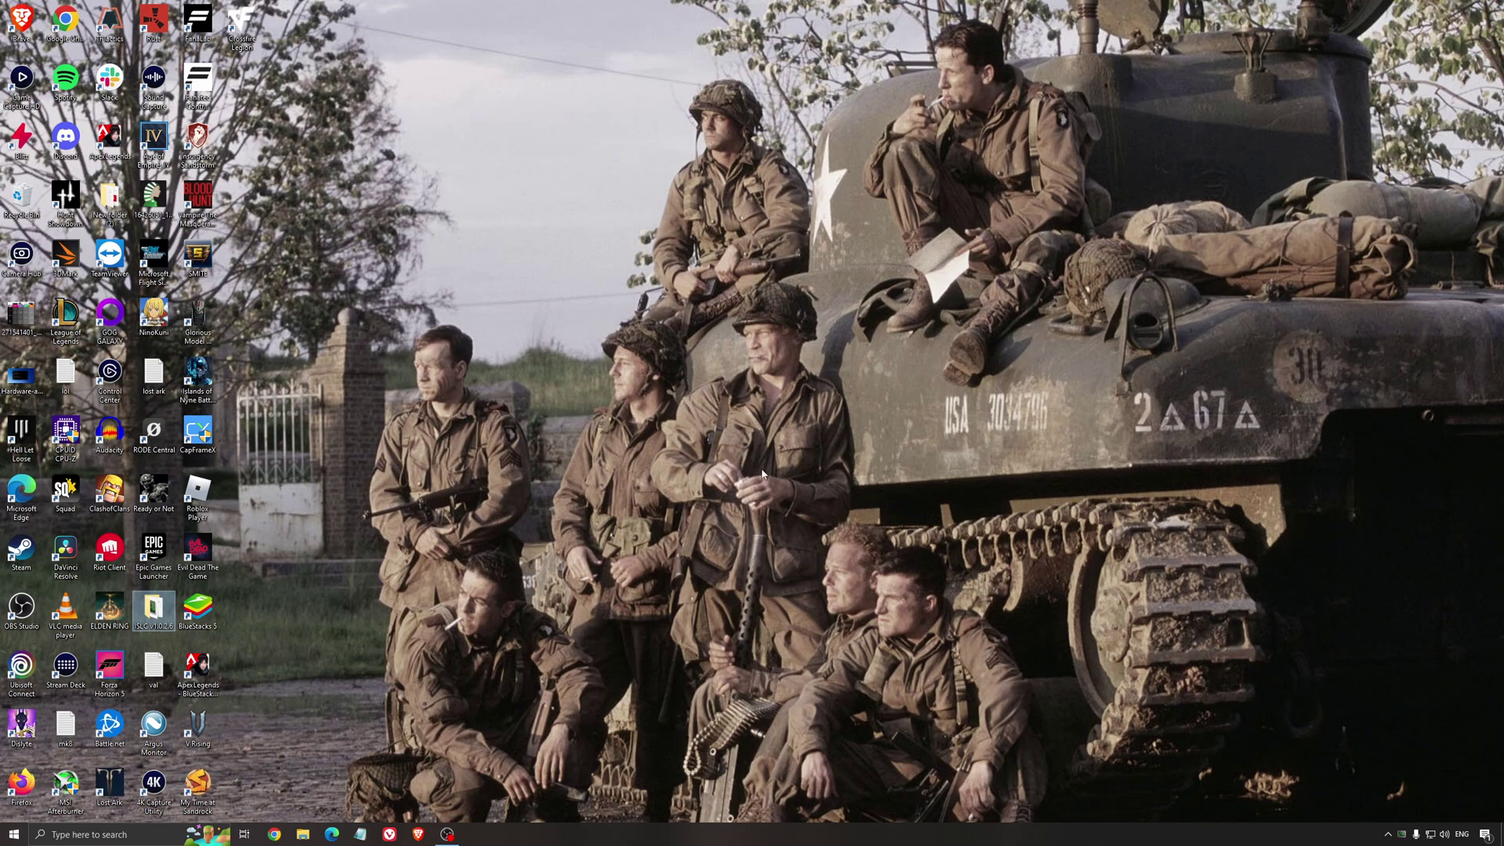
click(729, 431)
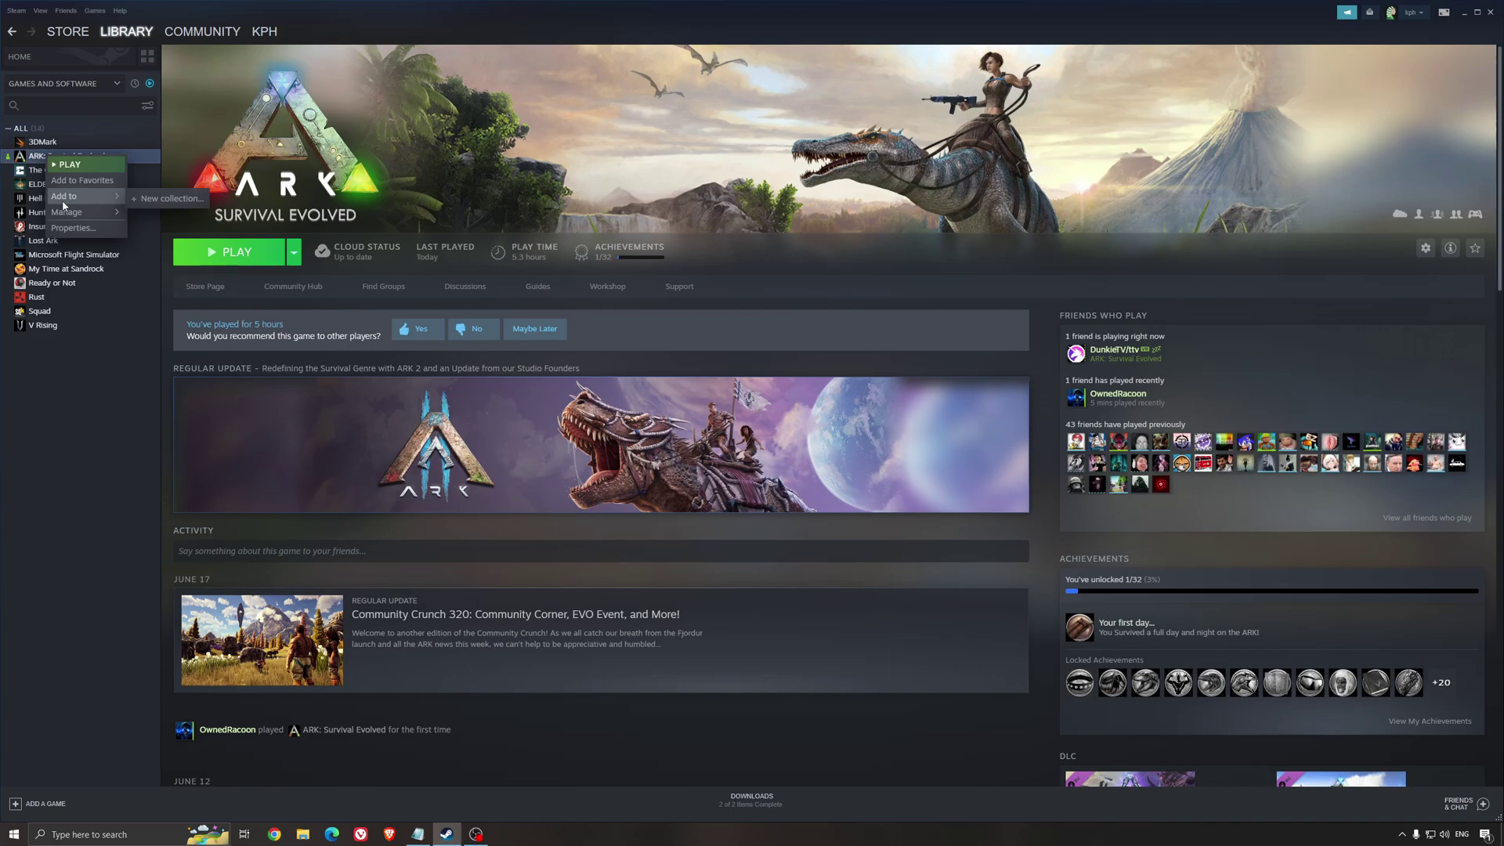
Open the properties of ARK: Survival Evolved in Steam and highlight its full launch options text
click(73, 228)
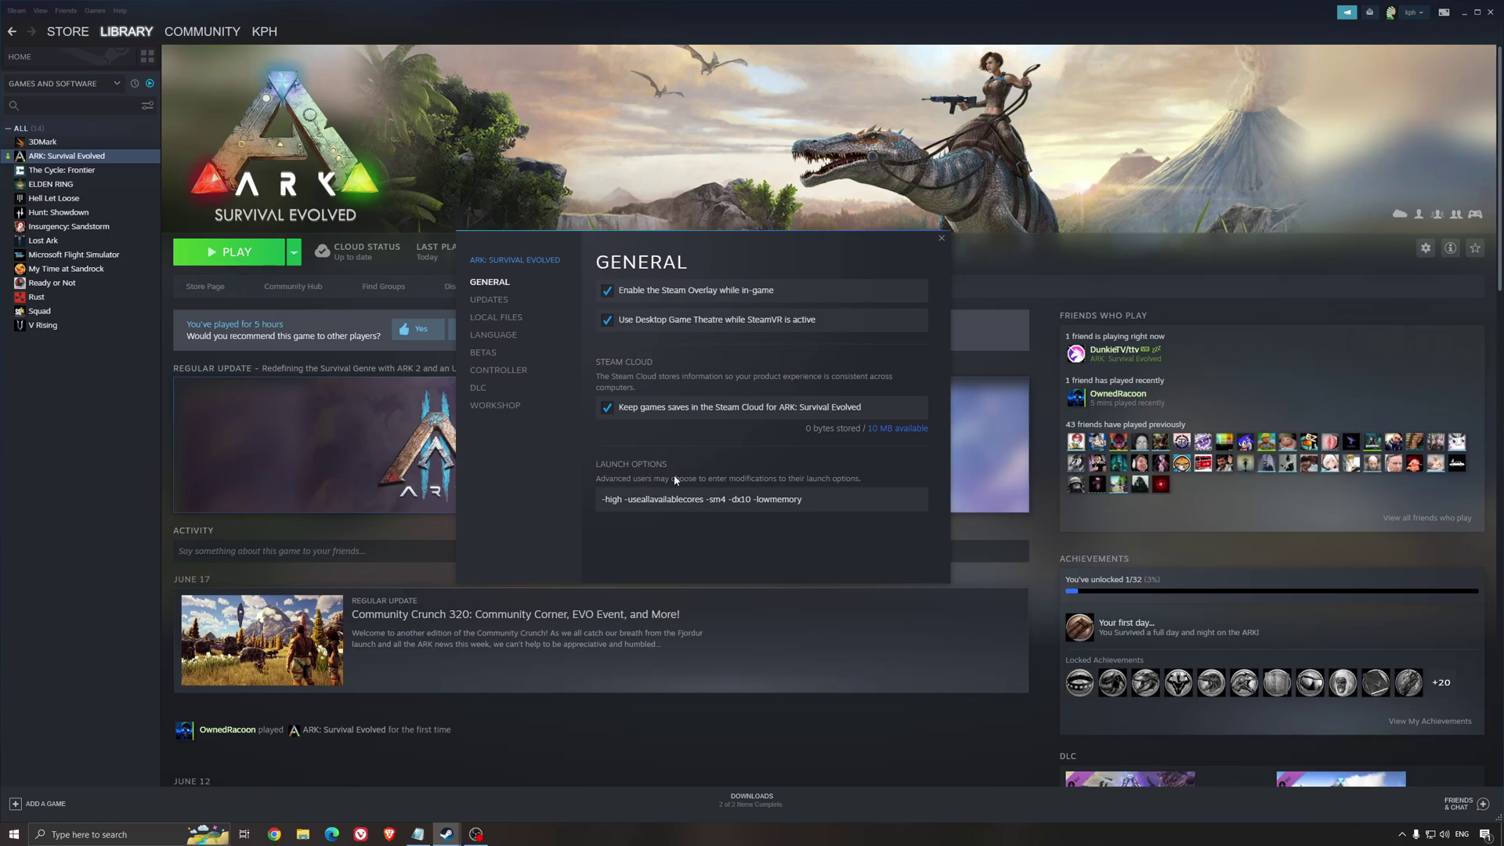
click(665, 499)
drag(603, 499, 807, 500)
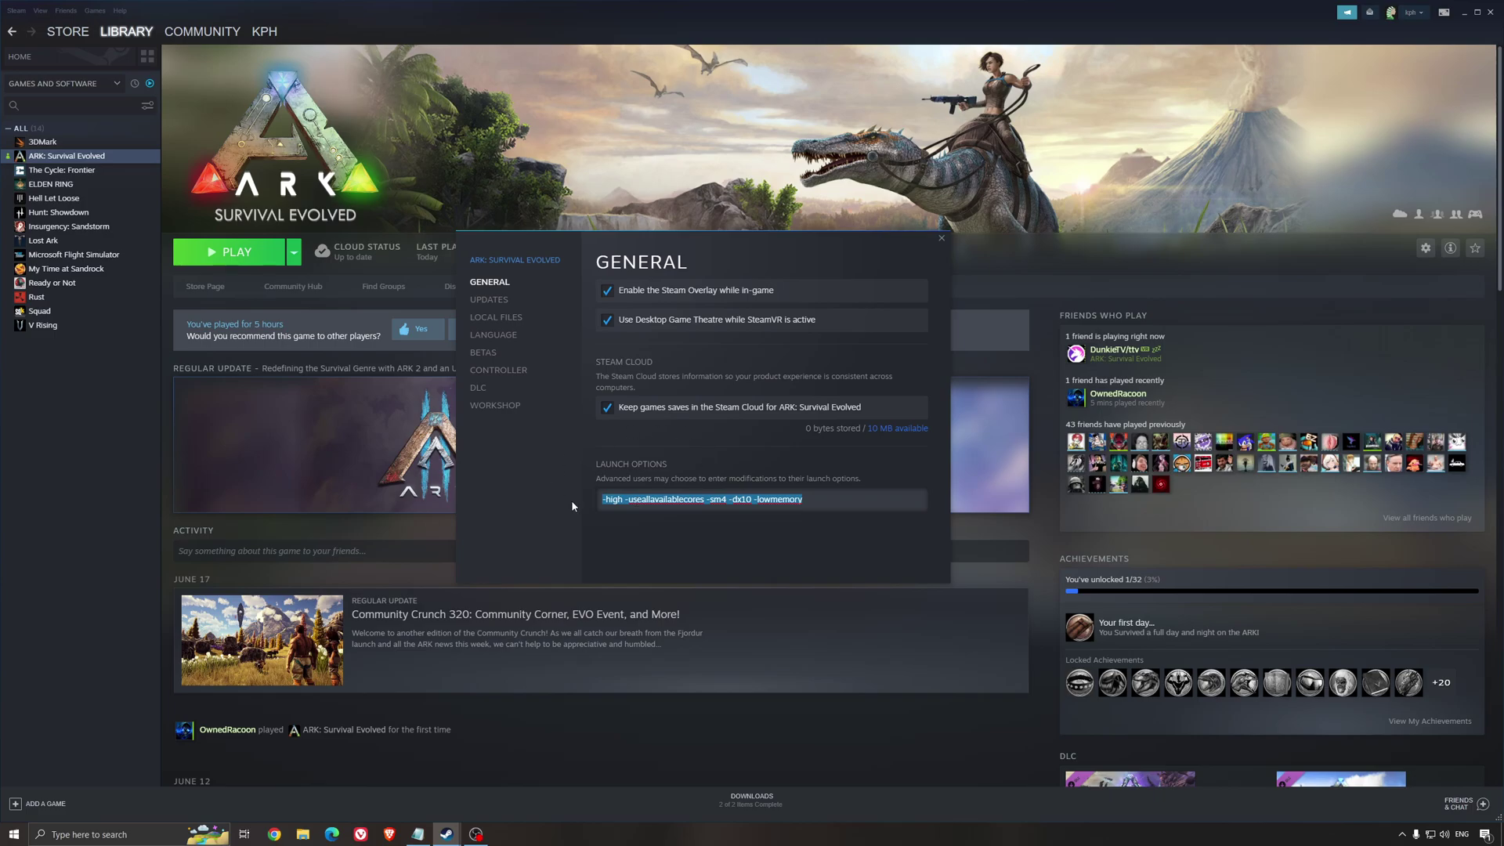
click(629, 500)
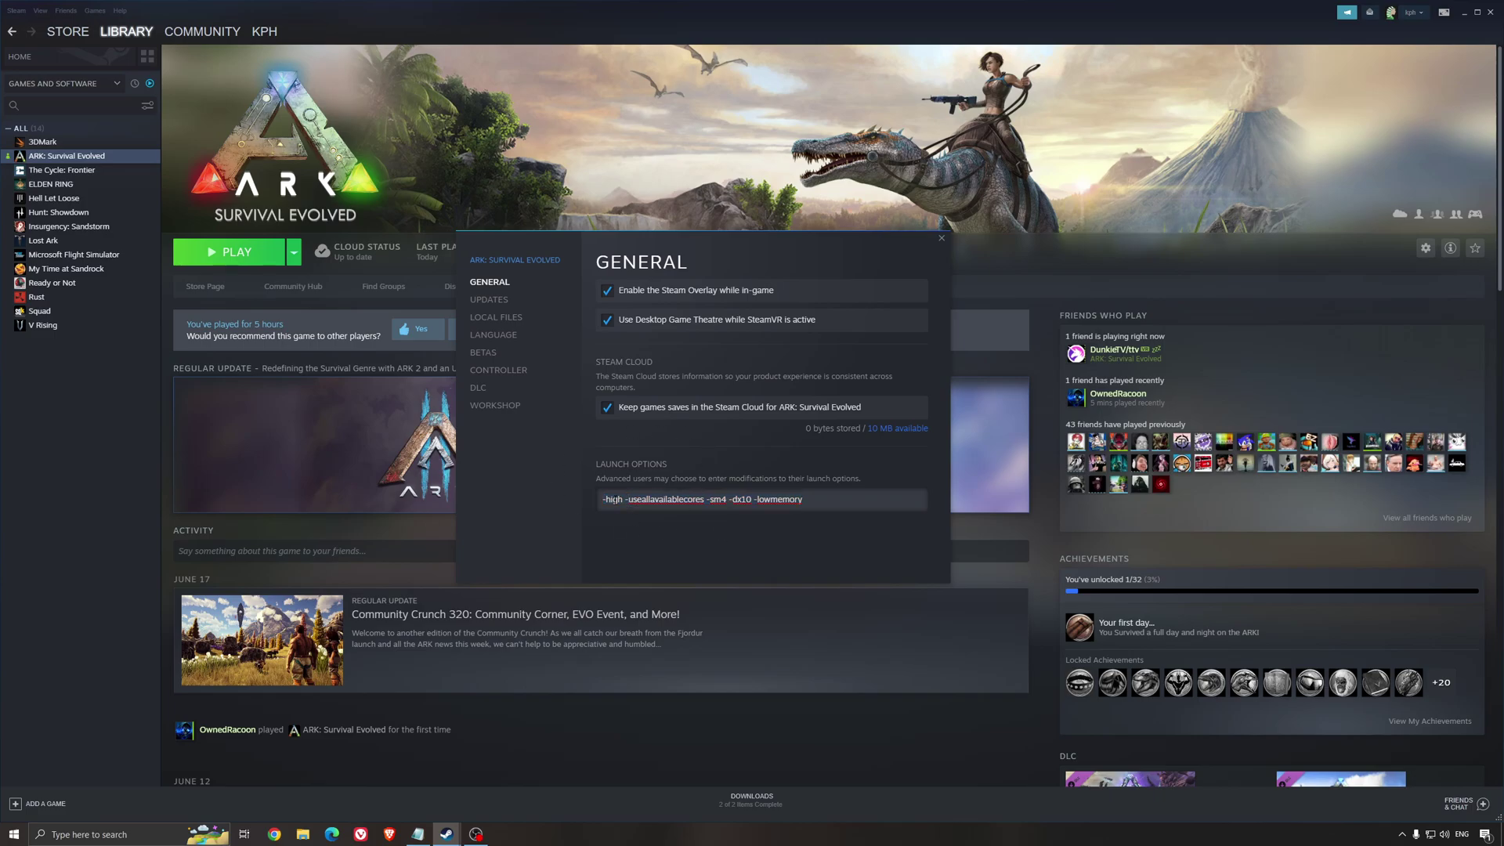
drag(604, 499, 804, 499)
click(612, 499)
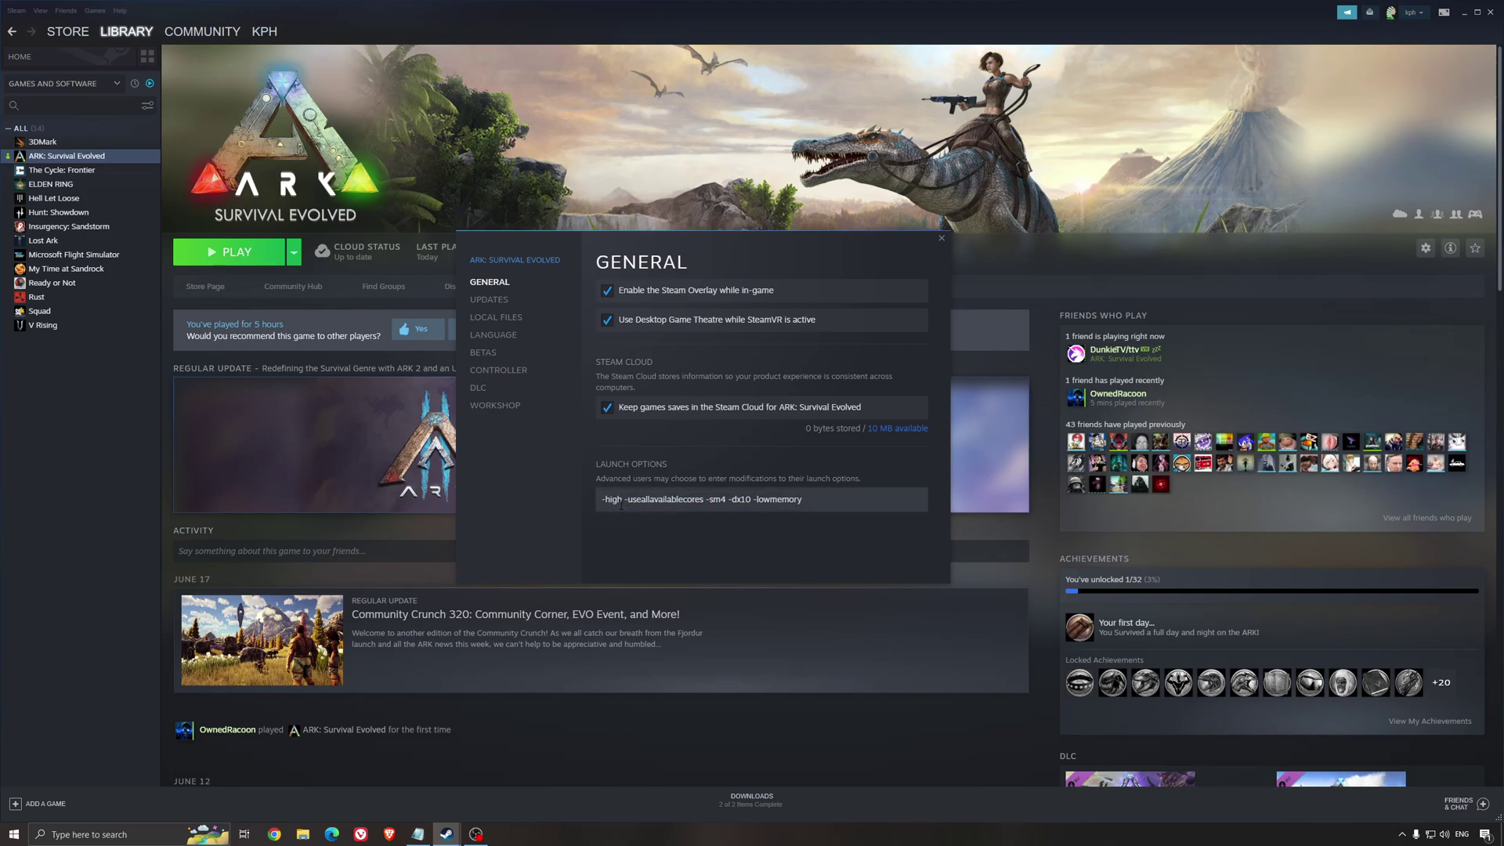
Examine ARK's individual launch options -high, -useallavailablecores, -sm4, -dx10 and -lowmemory
drag(622, 499, 572, 509)
double_click(660, 500)
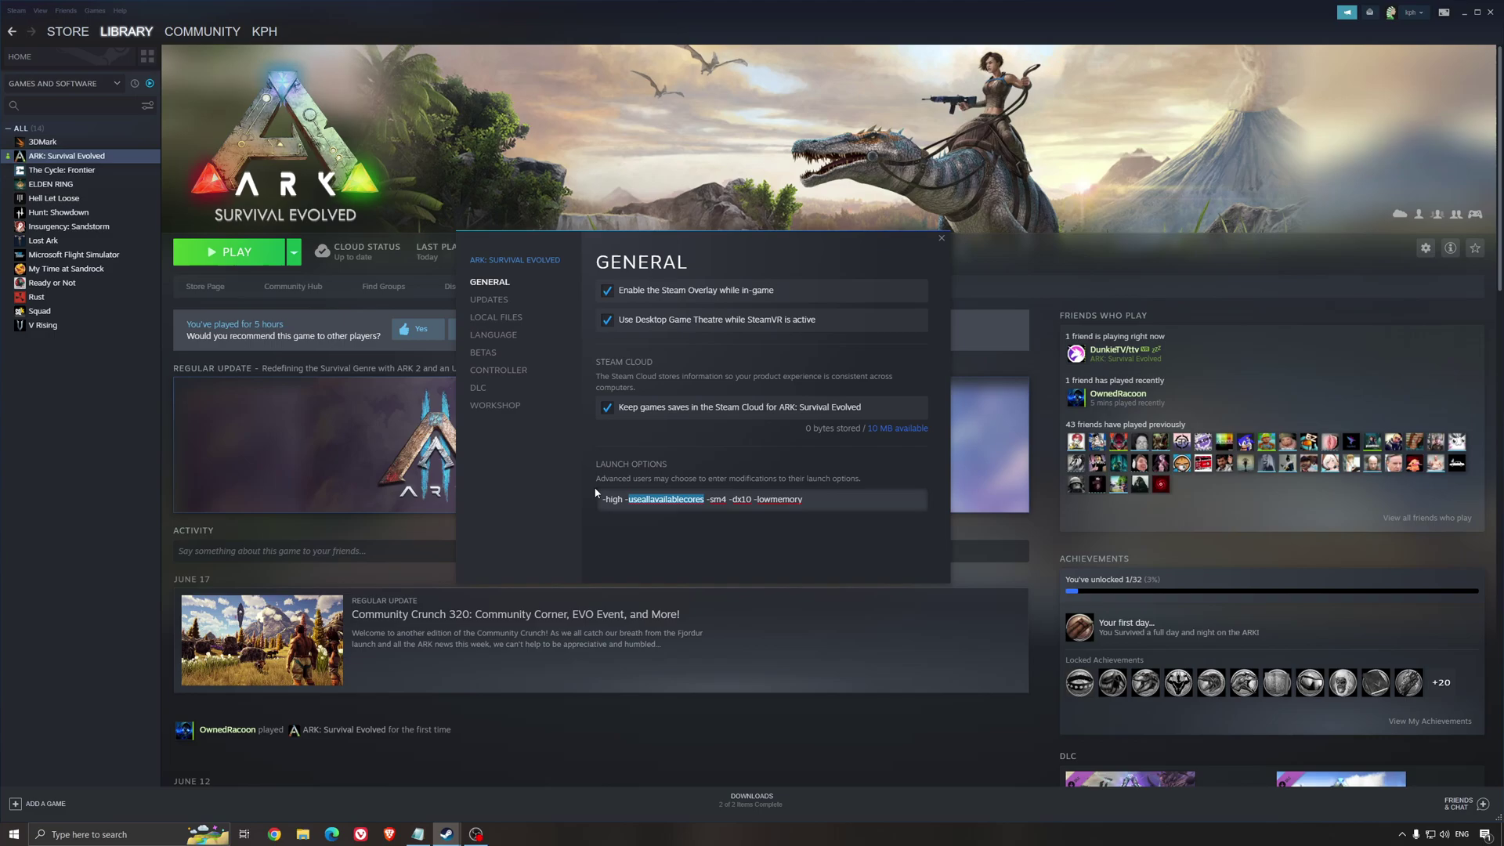
click(722, 499)
drag(711, 499, 882, 507)
double_click(725, 500)
double_click(741, 499)
key(End)
key(ctrl+shift+Left)
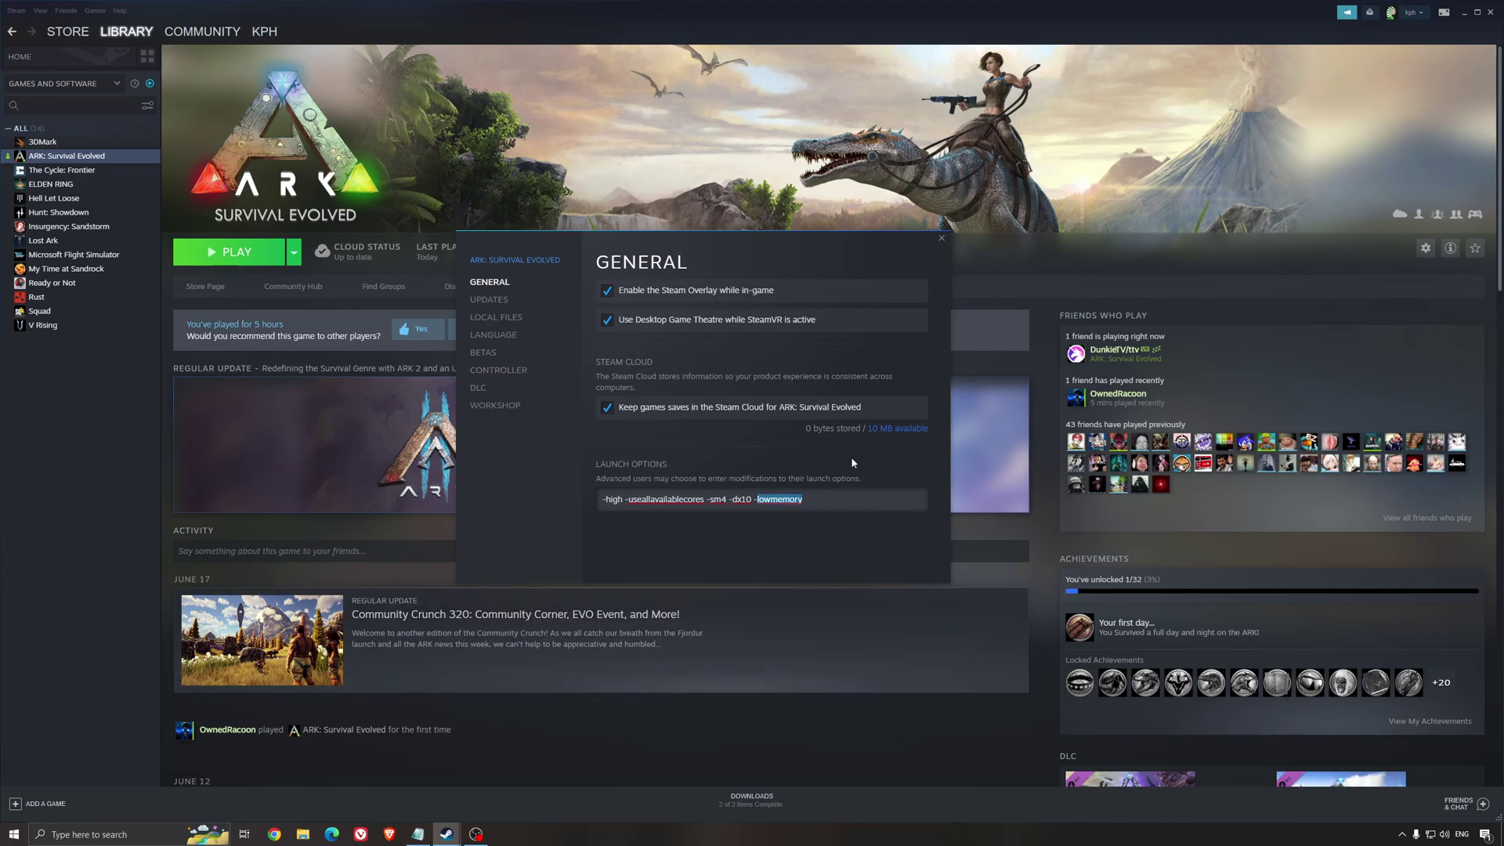
key(End)
double_click(777, 500)
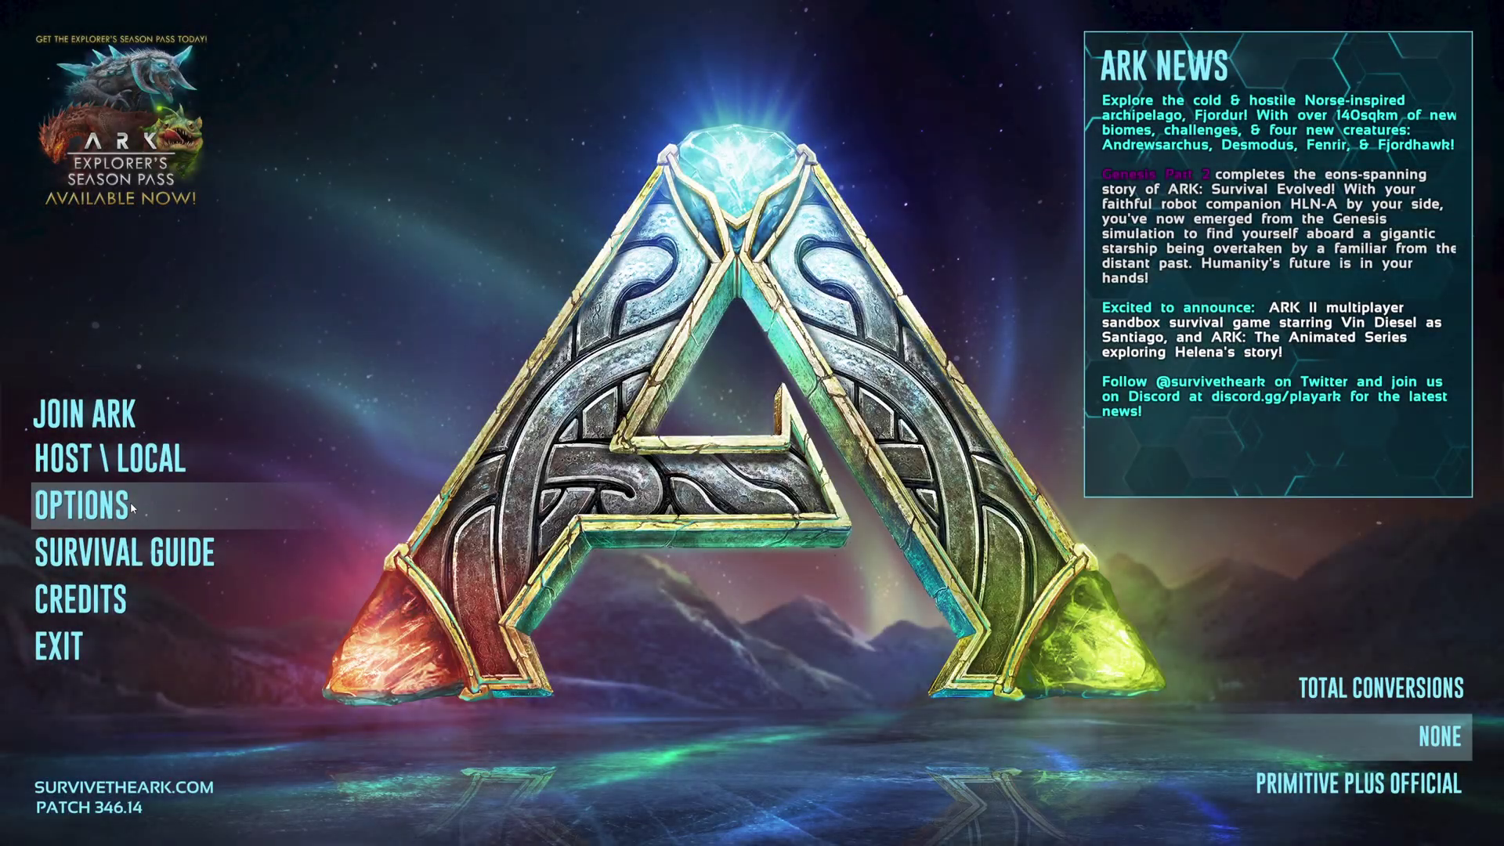
Open the options screen from ARK: Survival Evolved's main menu
click(131, 508)
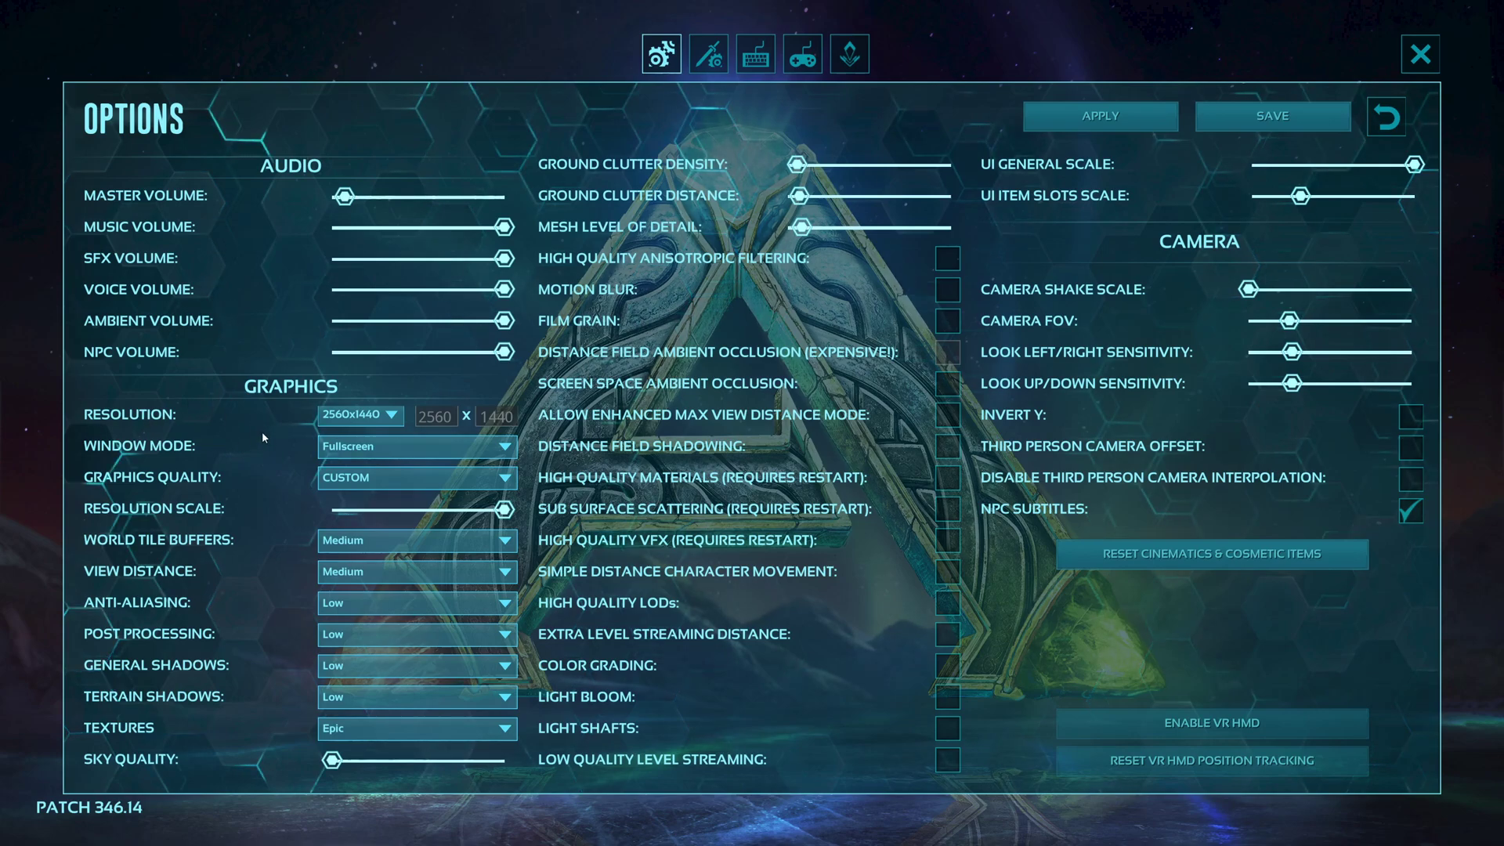
Try the 1920x1080 resolution and return the resolution to 2560x1440
click(359, 415)
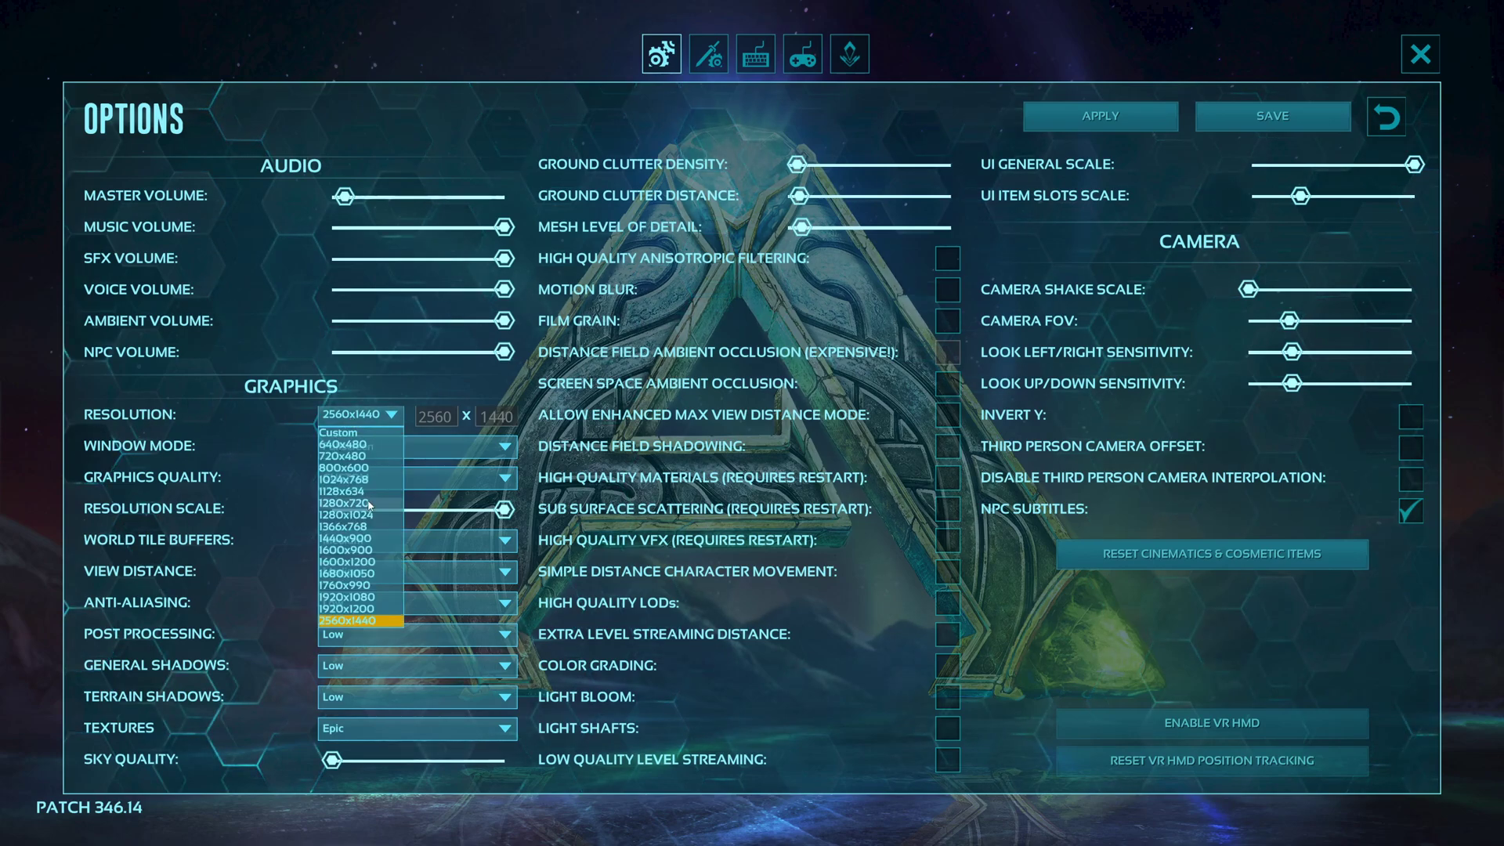
click(351, 599)
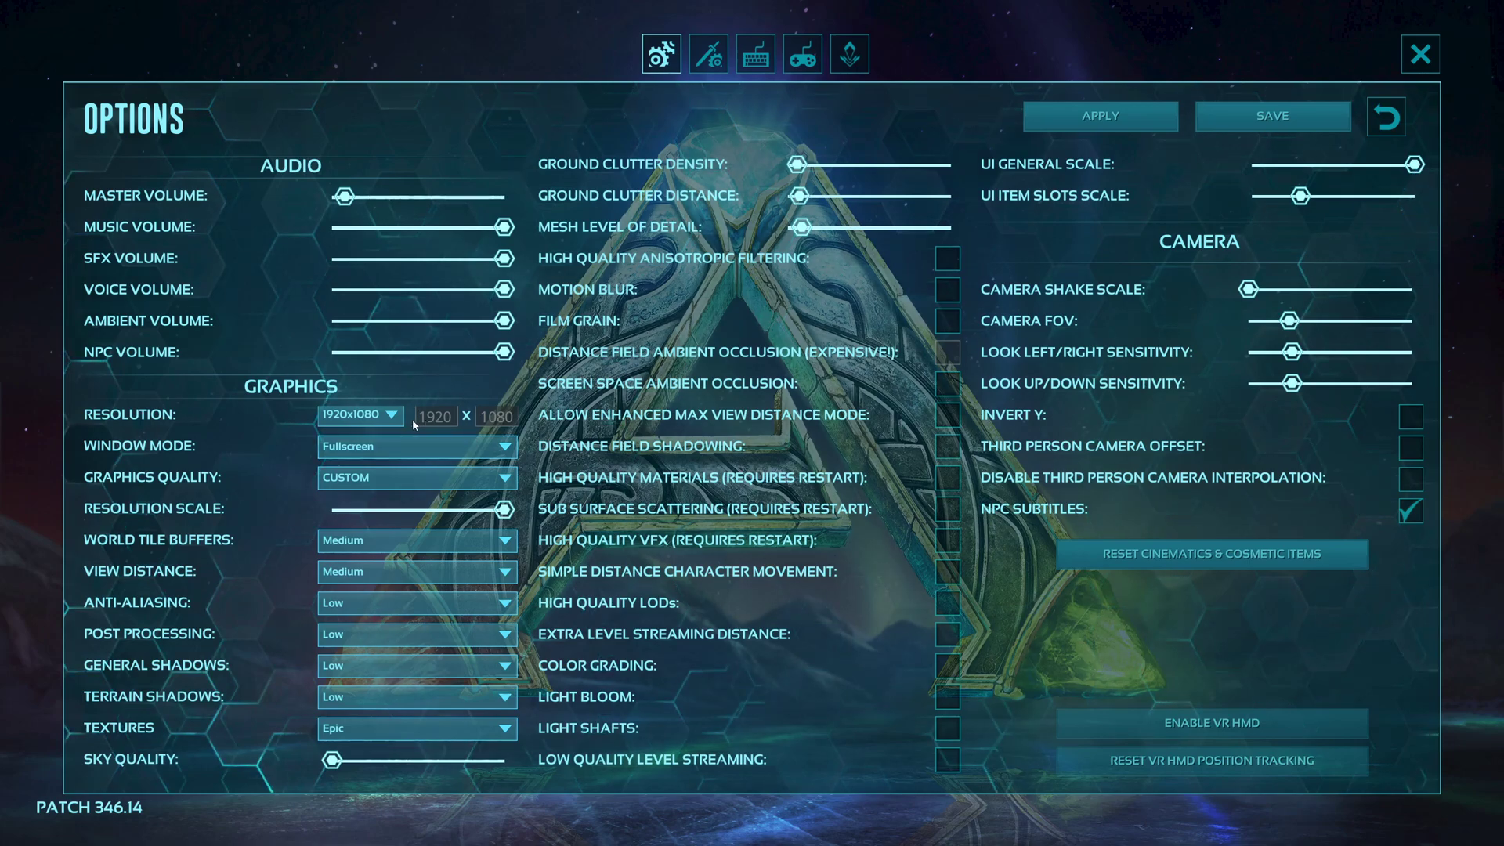
click(390, 417)
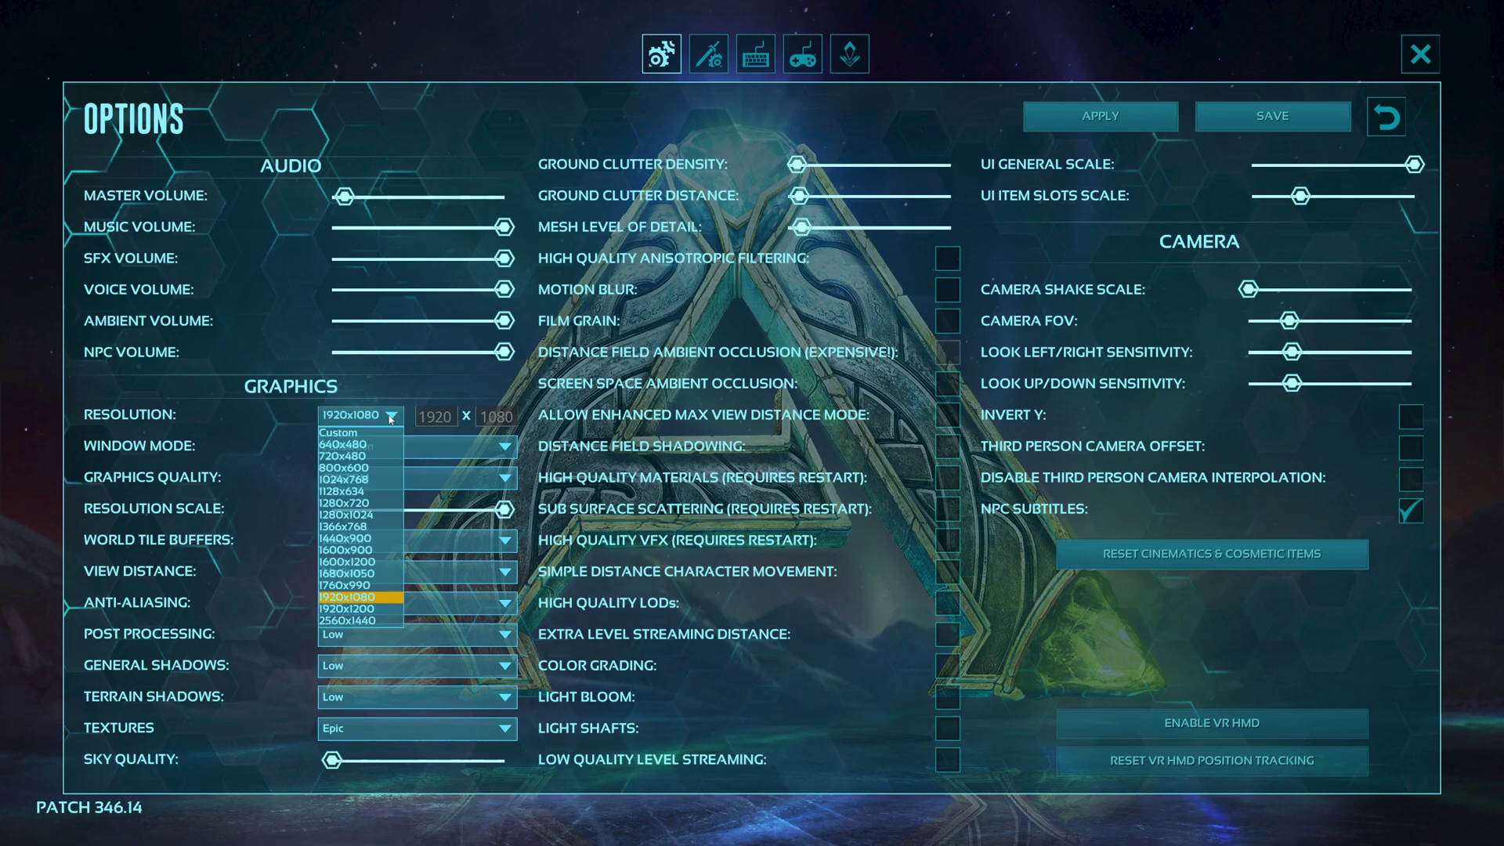
click(360, 621)
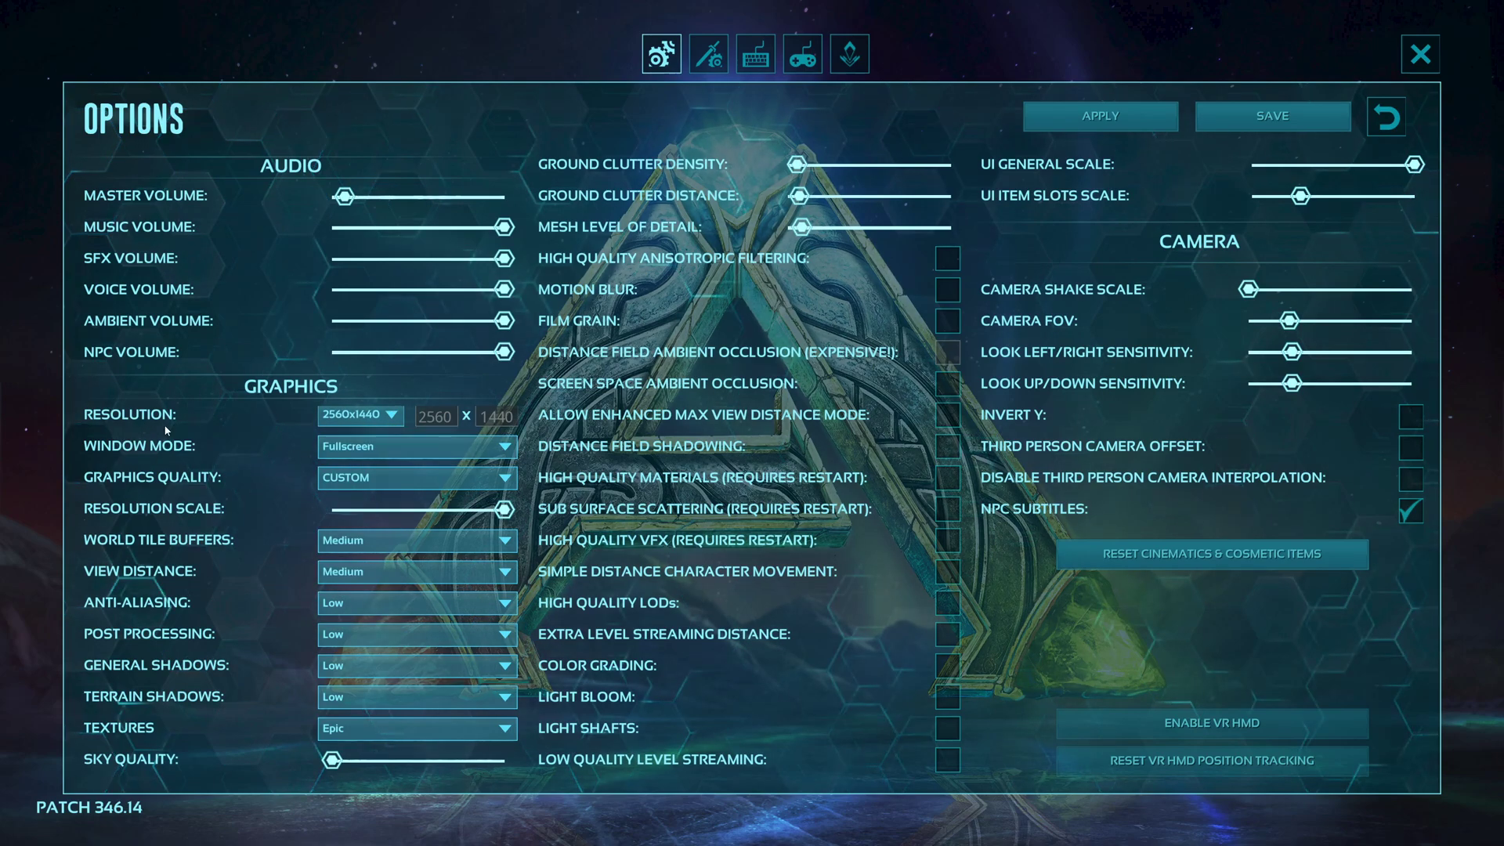
Look at the window mode choices without picking another one
click(383, 447)
click(360, 447)
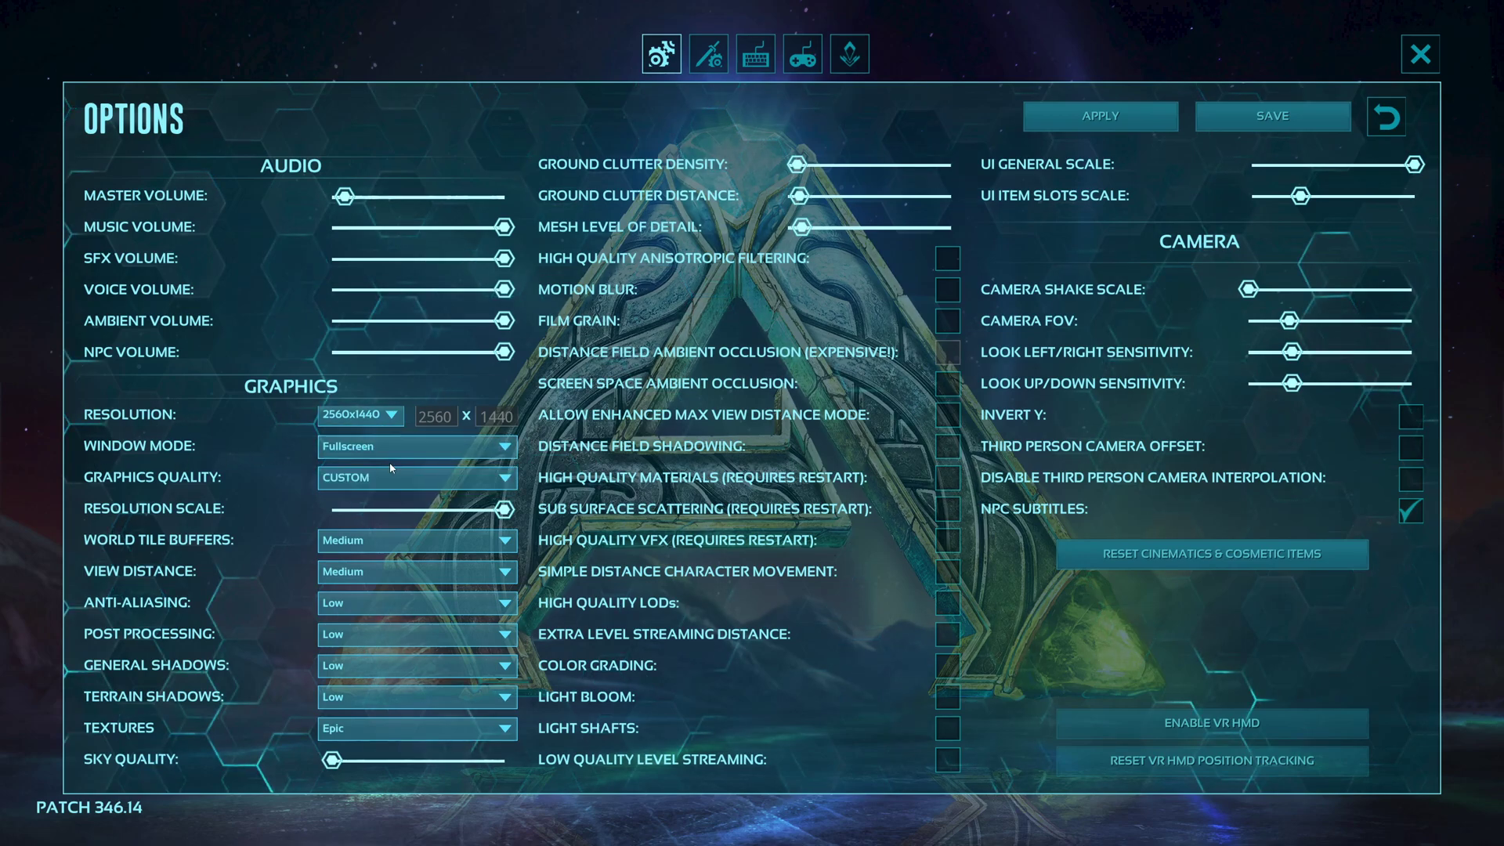
mouse_move(384, 471)
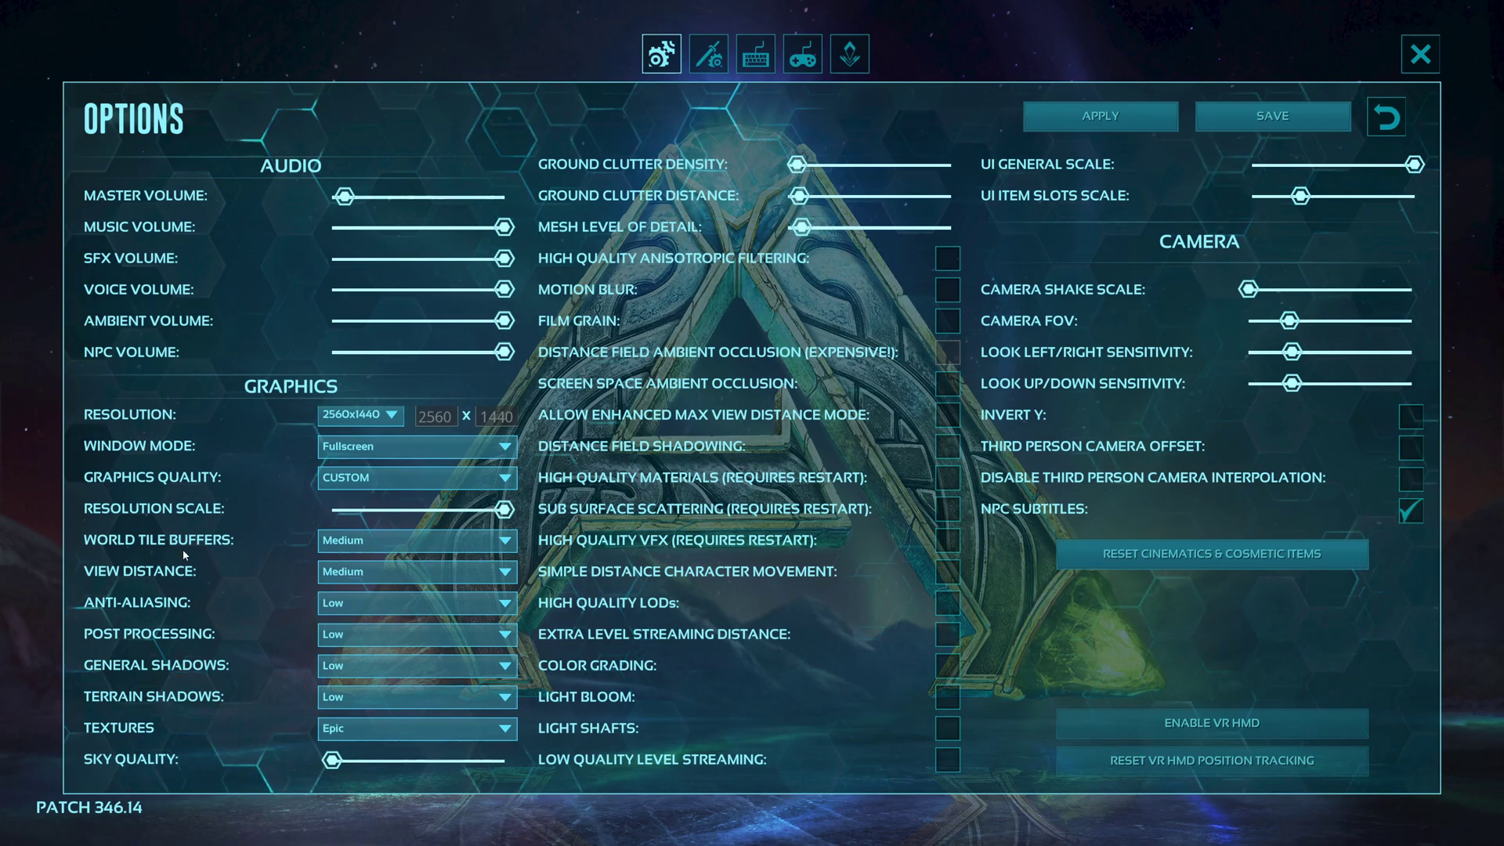
Set World Tile Buffers to Medium in the graphics options
click(411, 532)
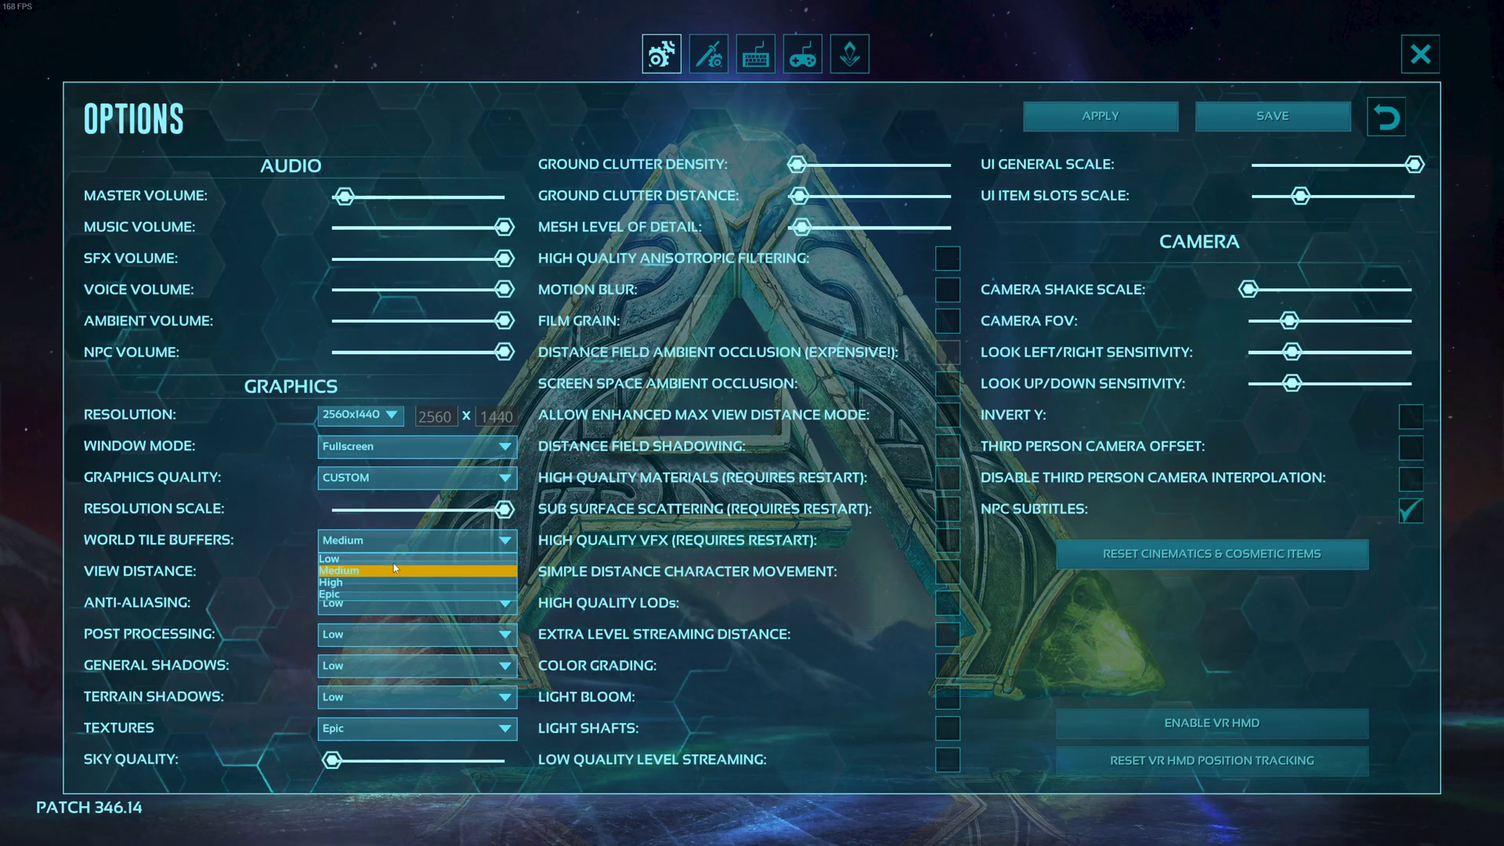
click(380, 544)
click(372, 544)
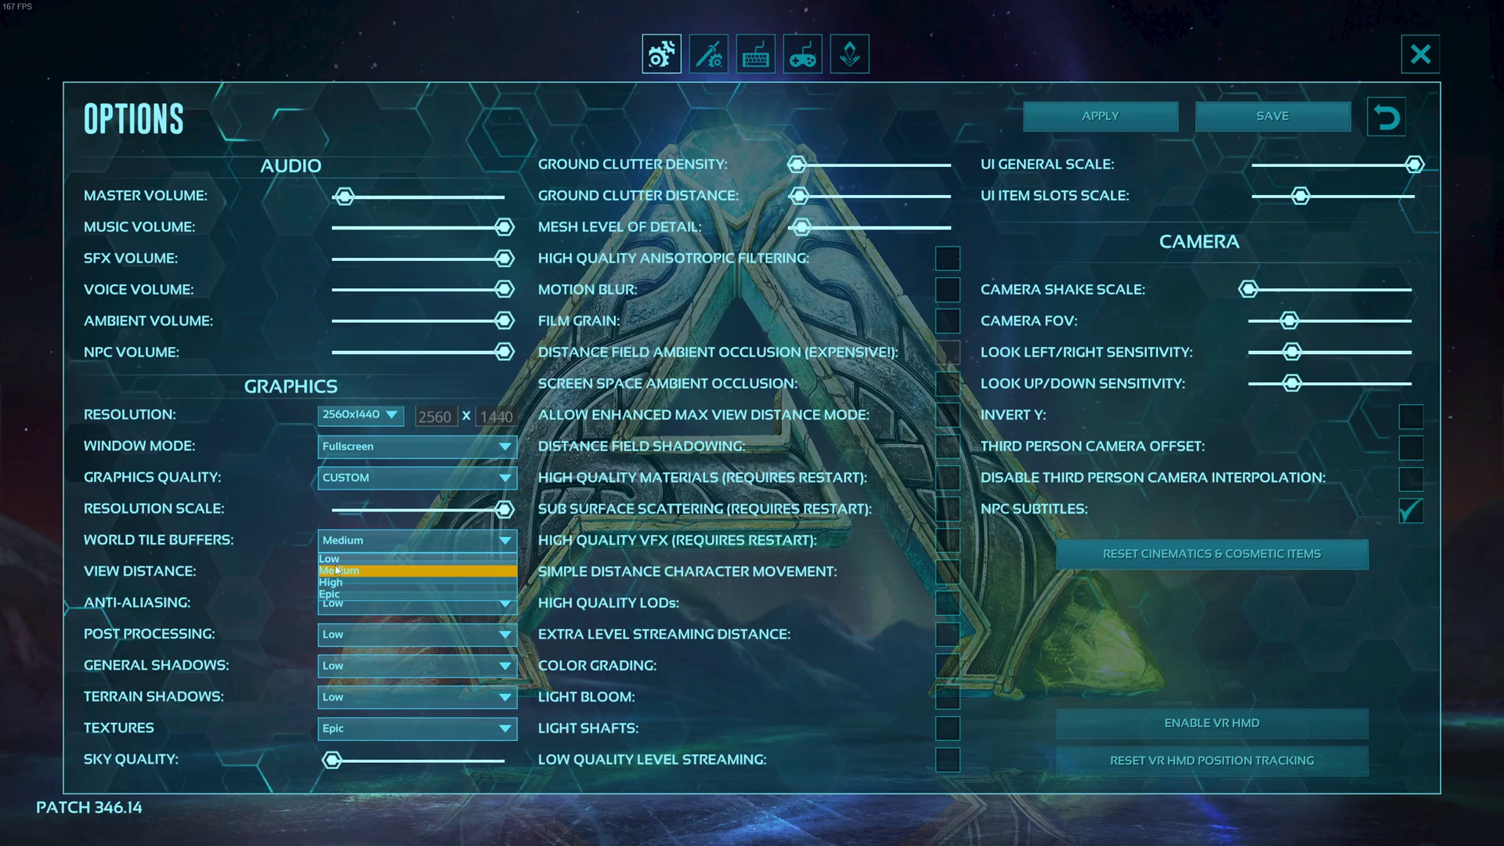
click(368, 571)
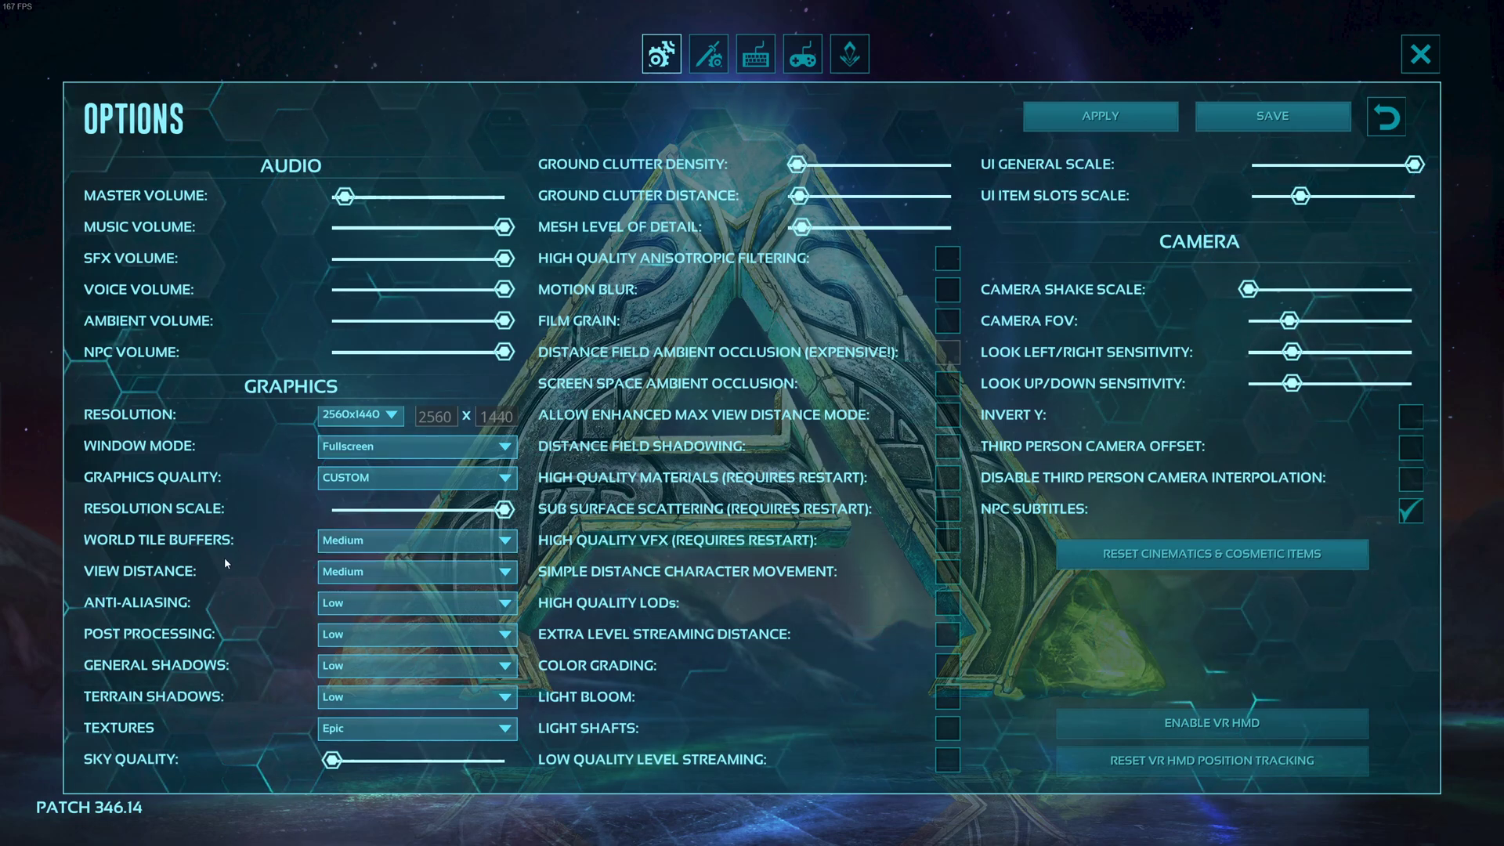
Look at the choices for View Distance, Anti-Aliasing, Post Processing and General Shadows without picking other values
click(364, 572)
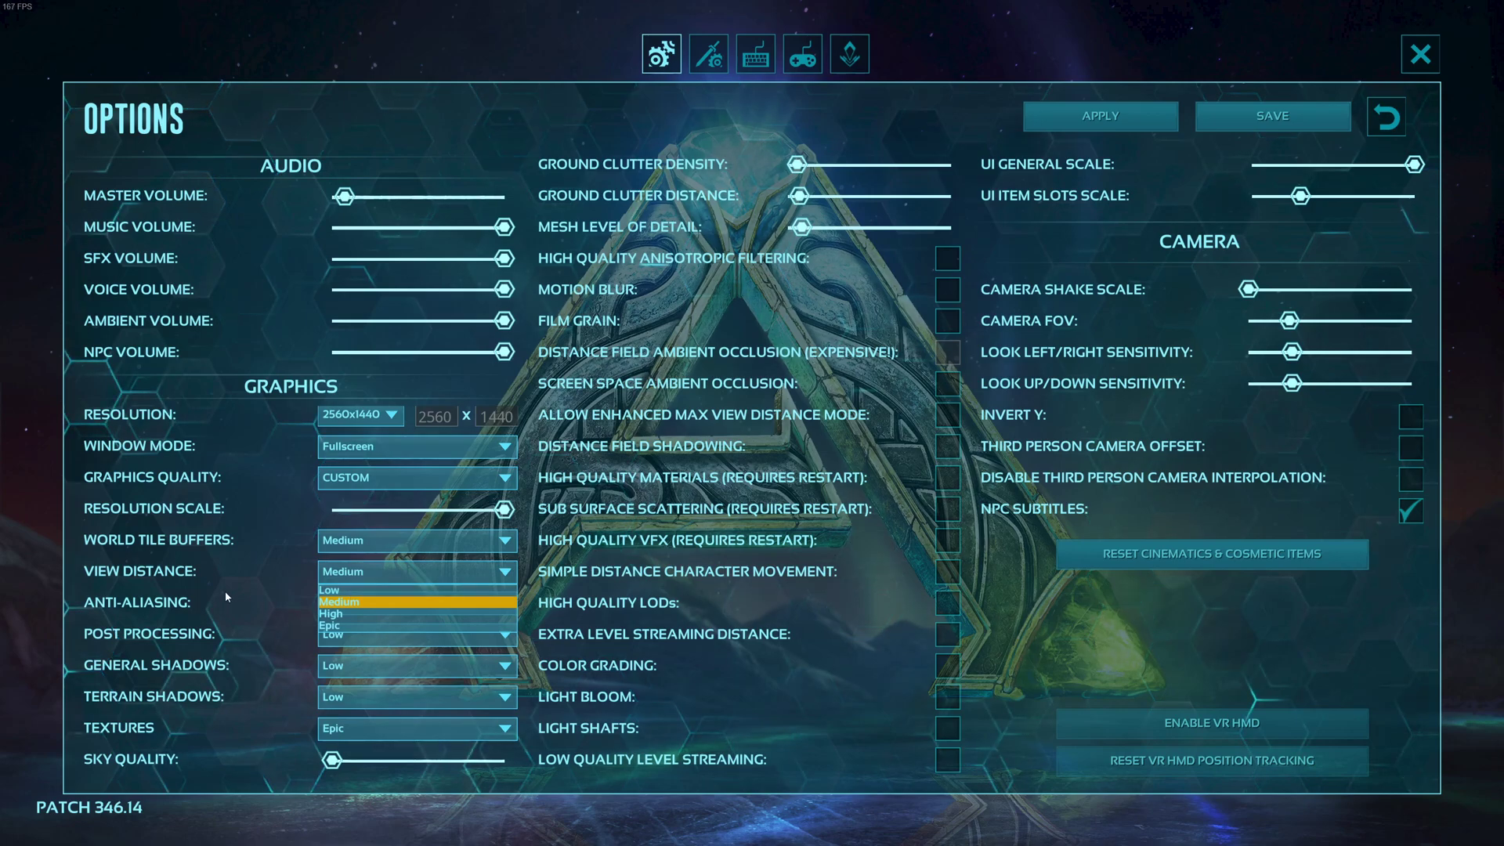
click(339, 584)
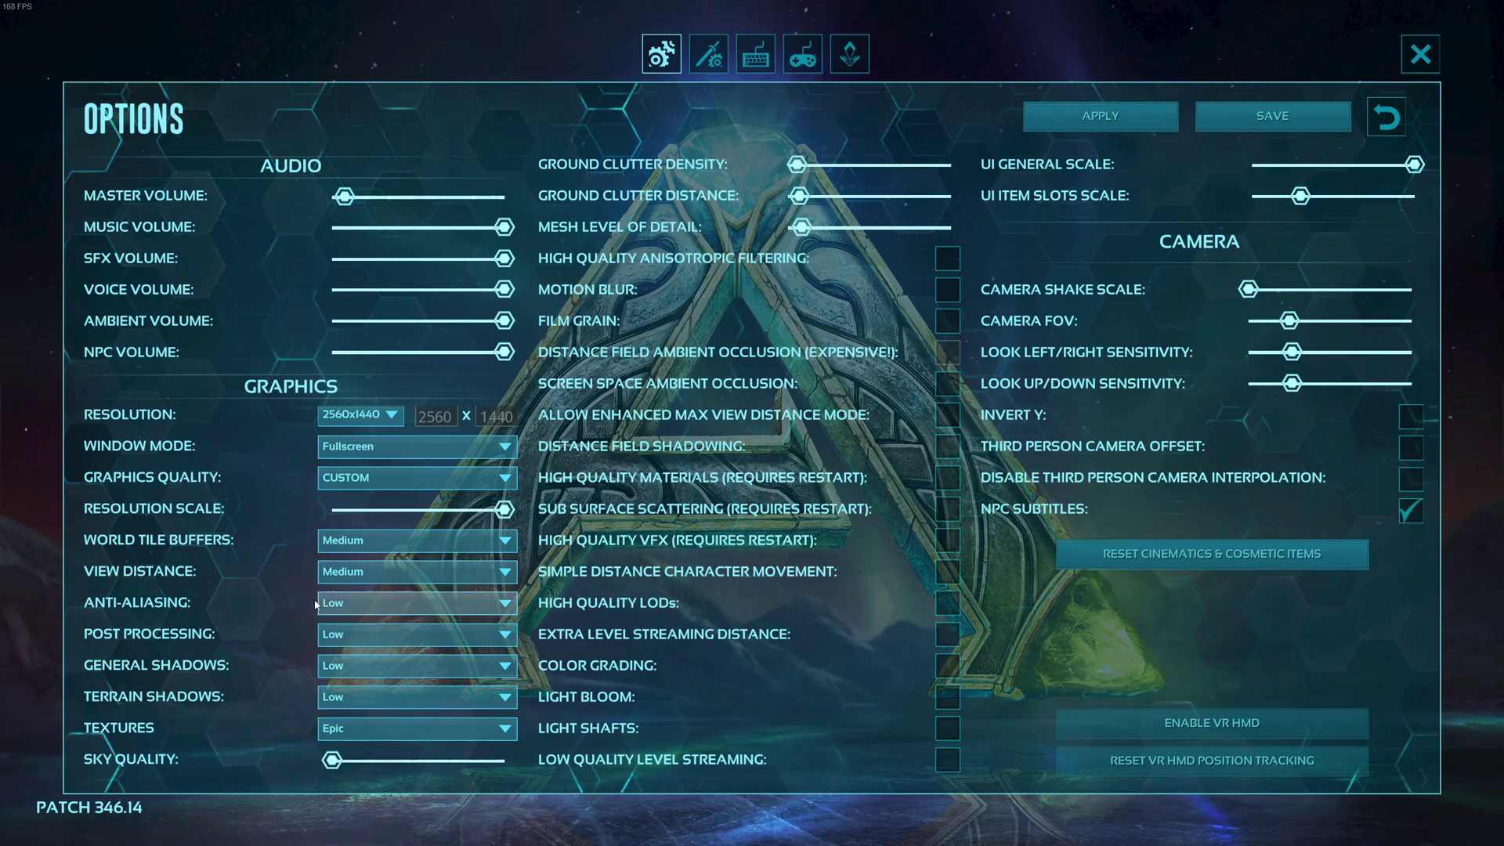
click(321, 610)
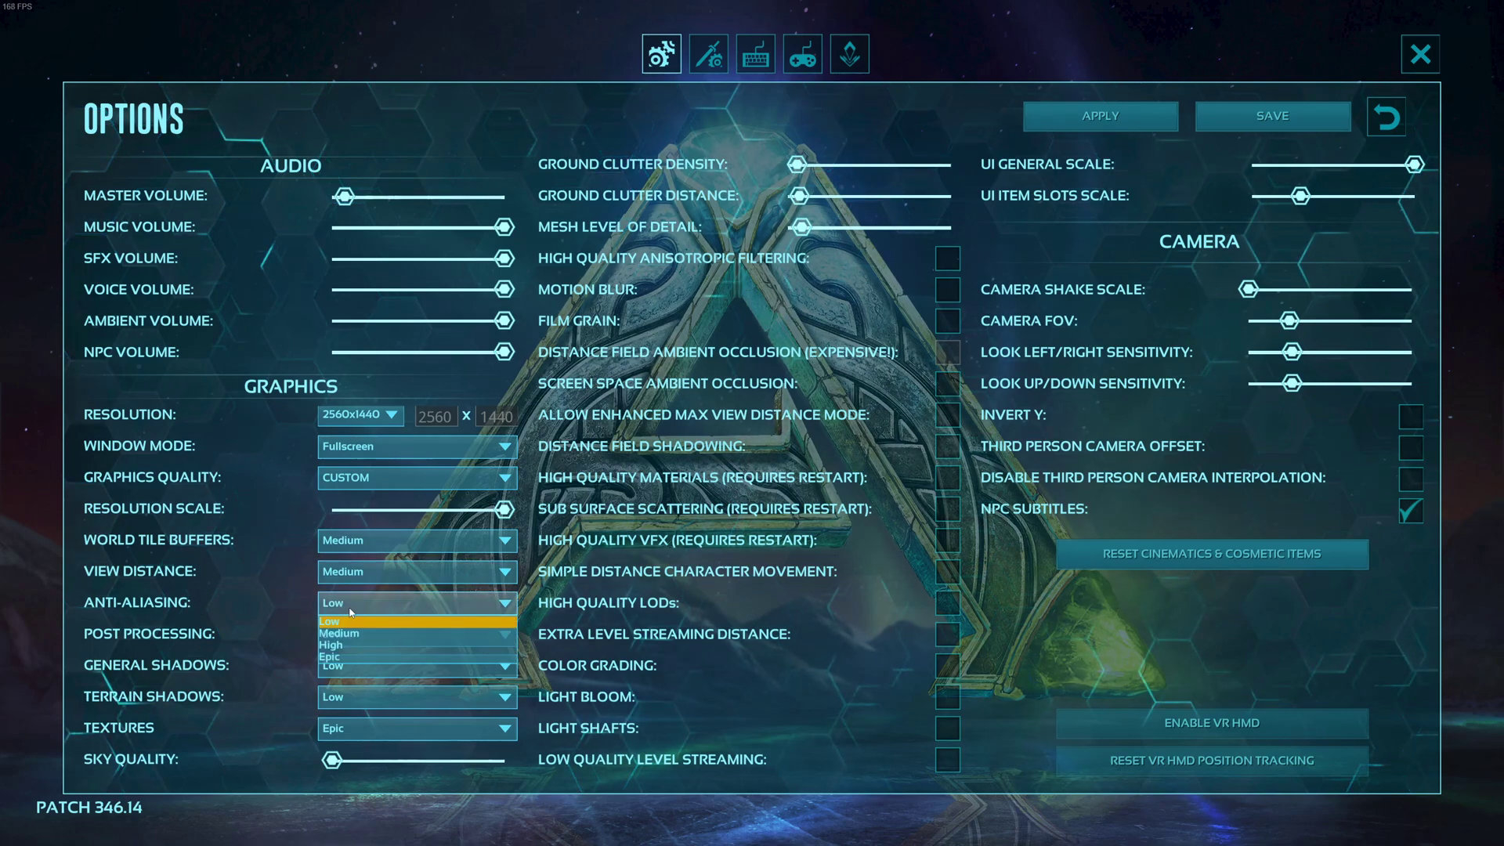
click(221, 597)
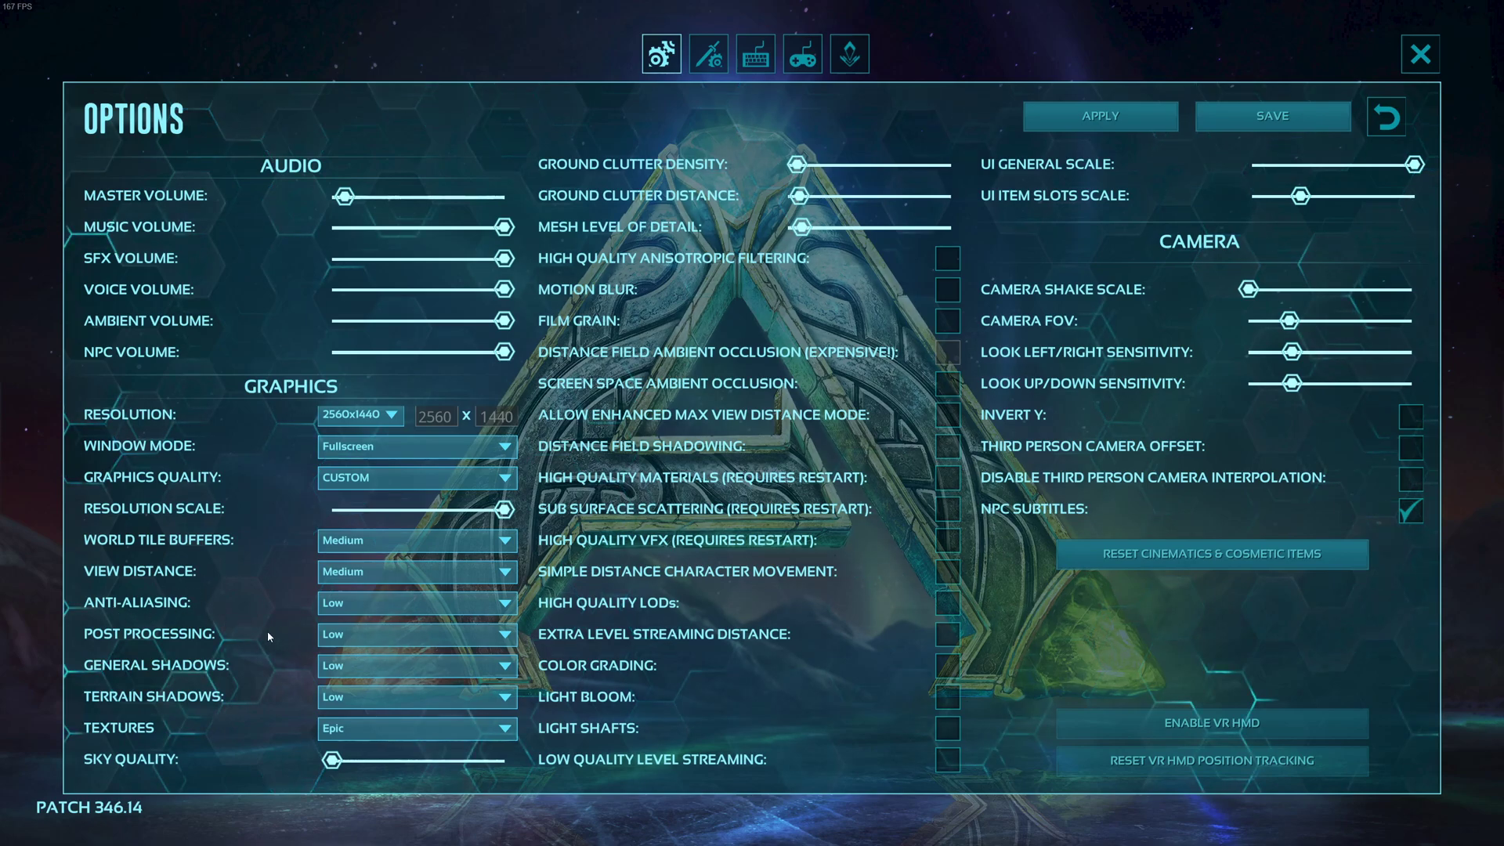
click(322, 636)
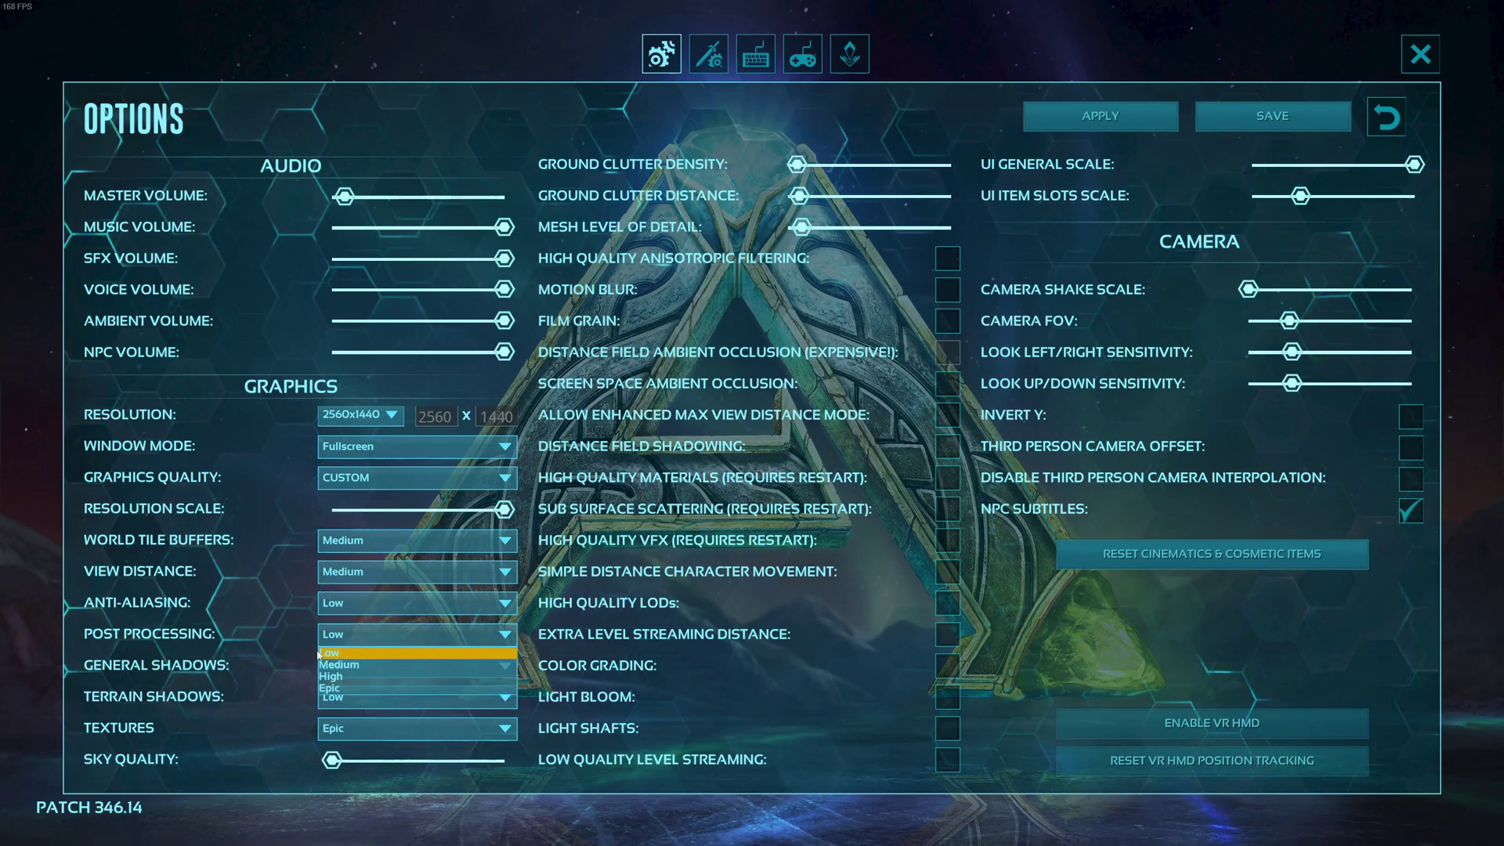
click(250, 652)
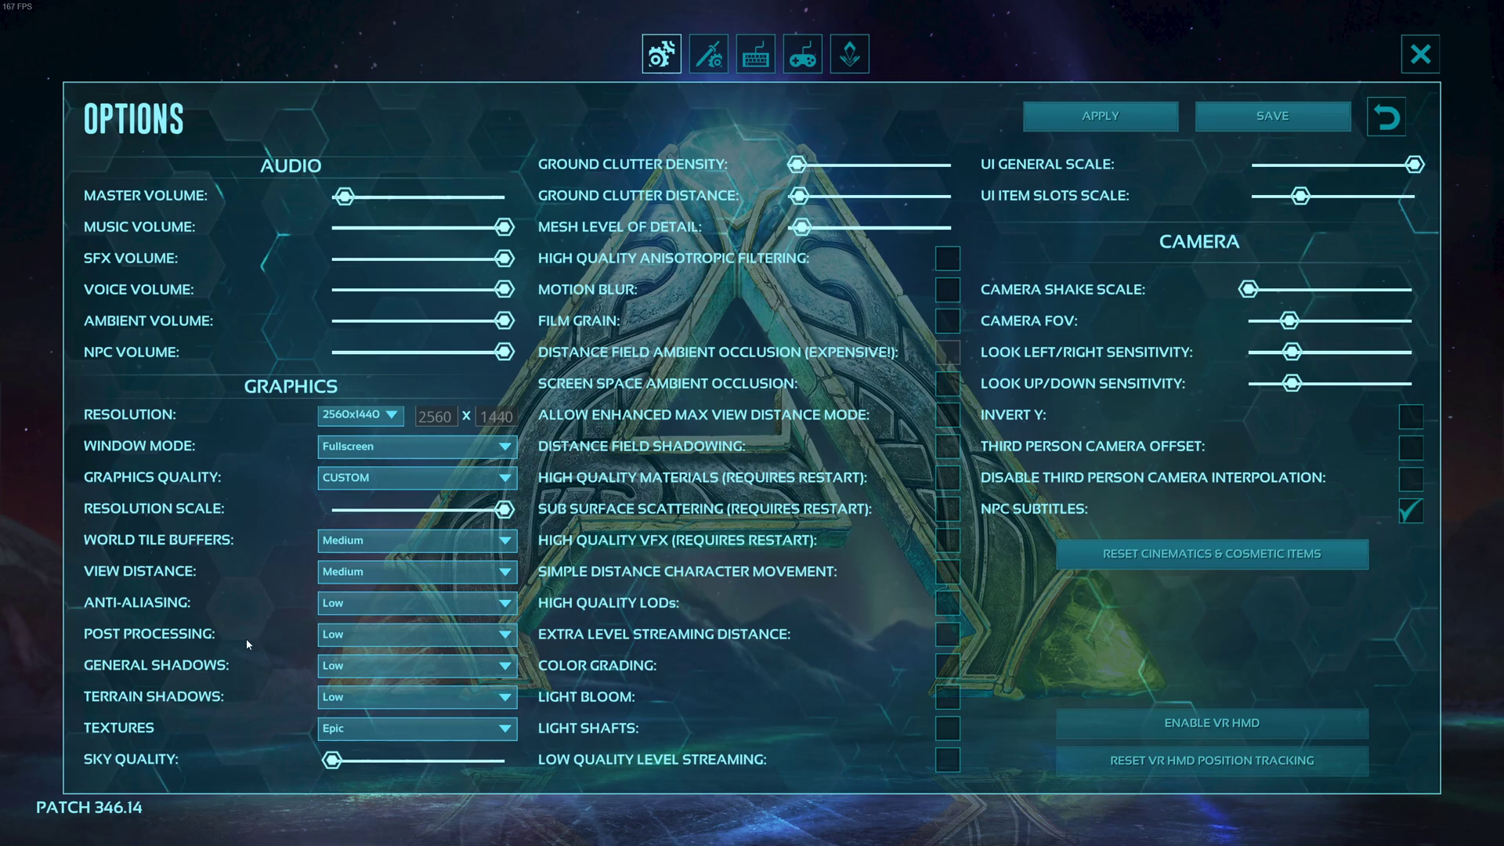
click(362, 670)
click(294, 670)
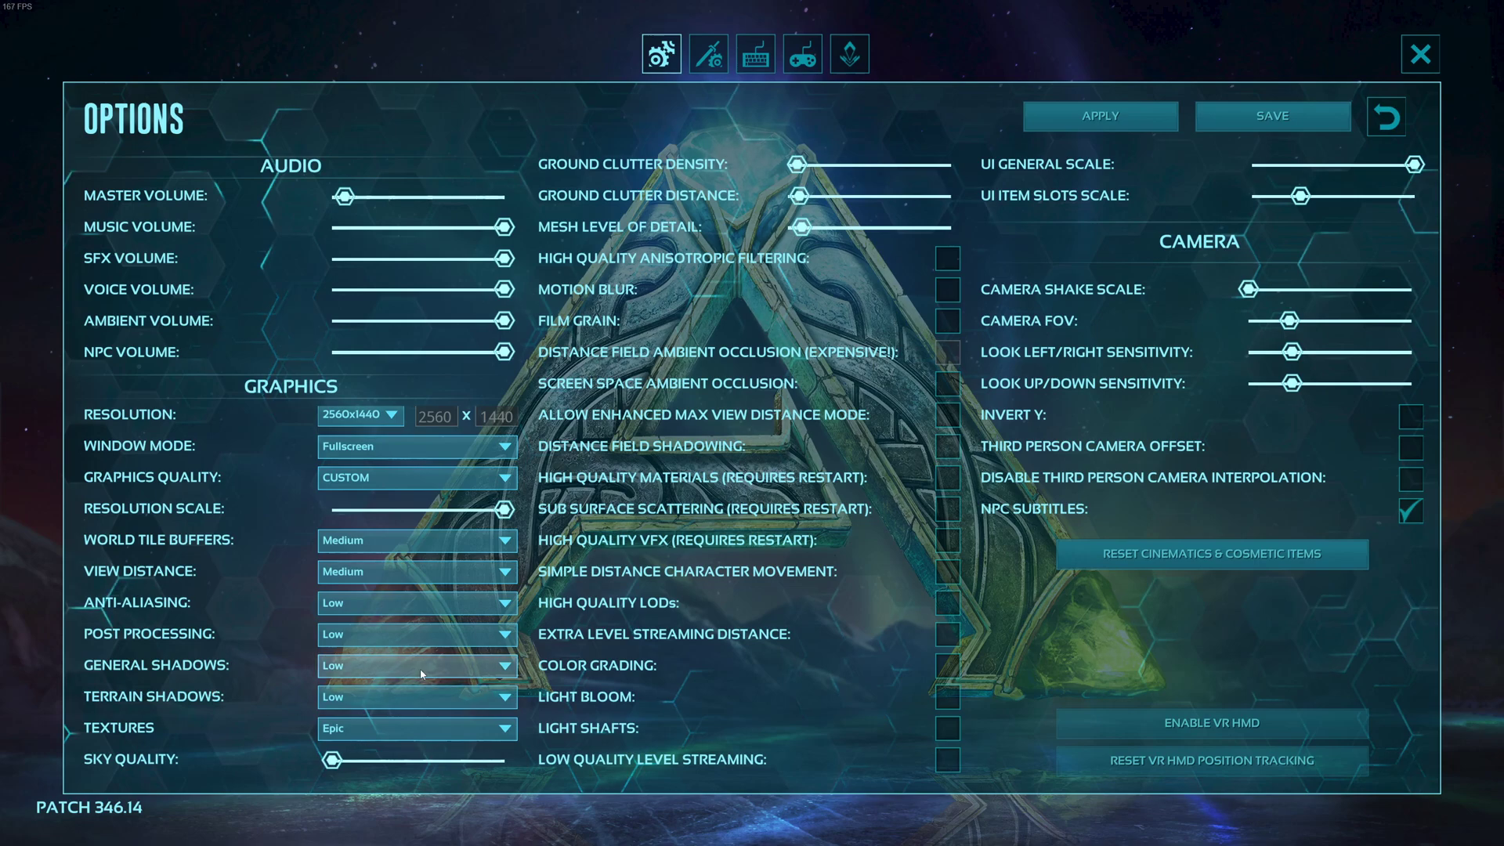
Try the High, Medium and Low texture settings and return Textures to Epic
click(333, 730)
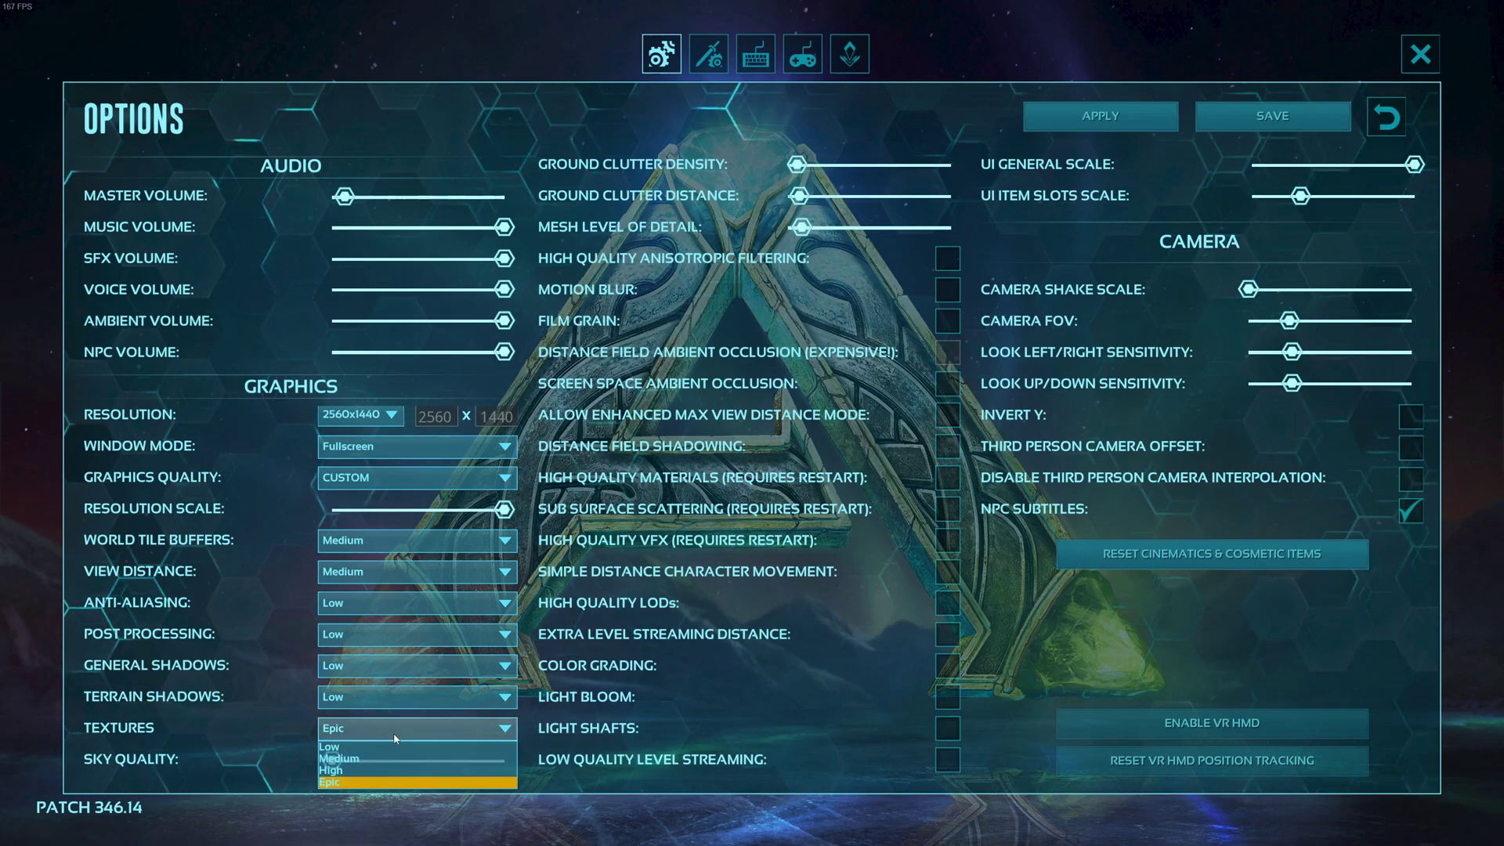
click(333, 771)
click(349, 729)
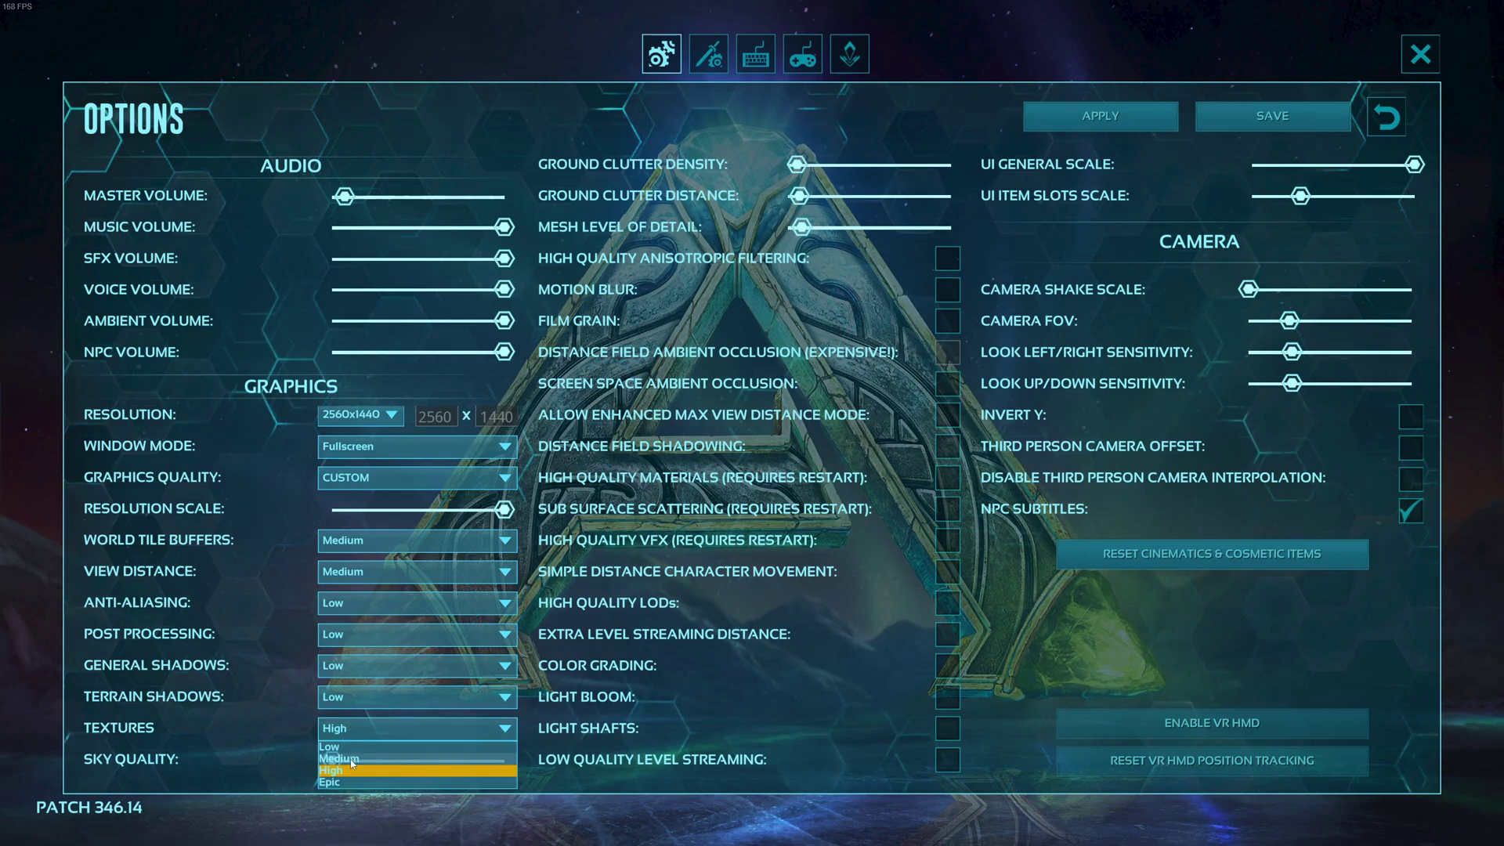
click(352, 760)
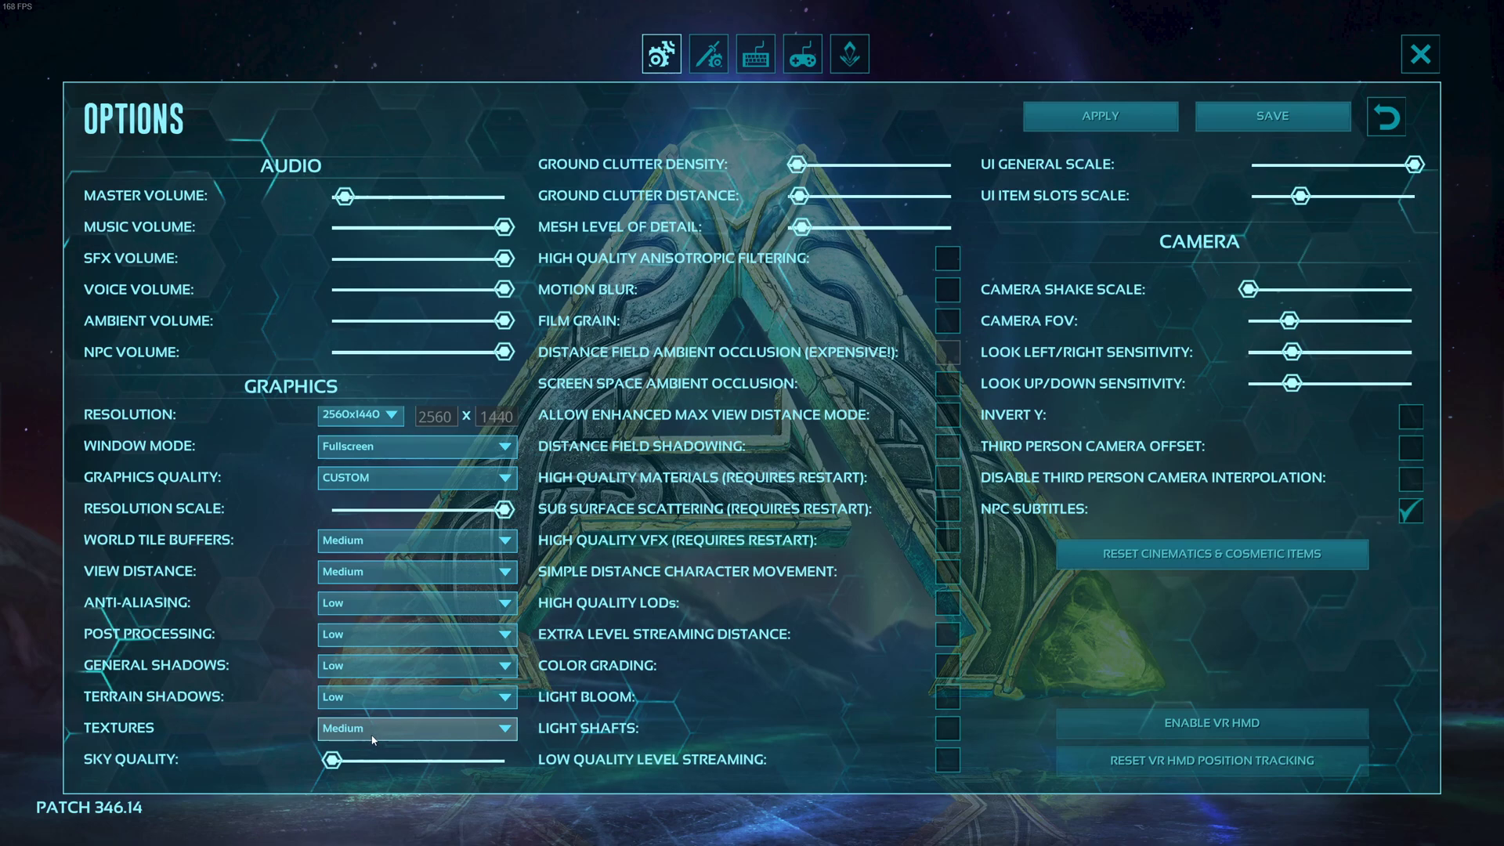
click(372, 736)
click(357, 751)
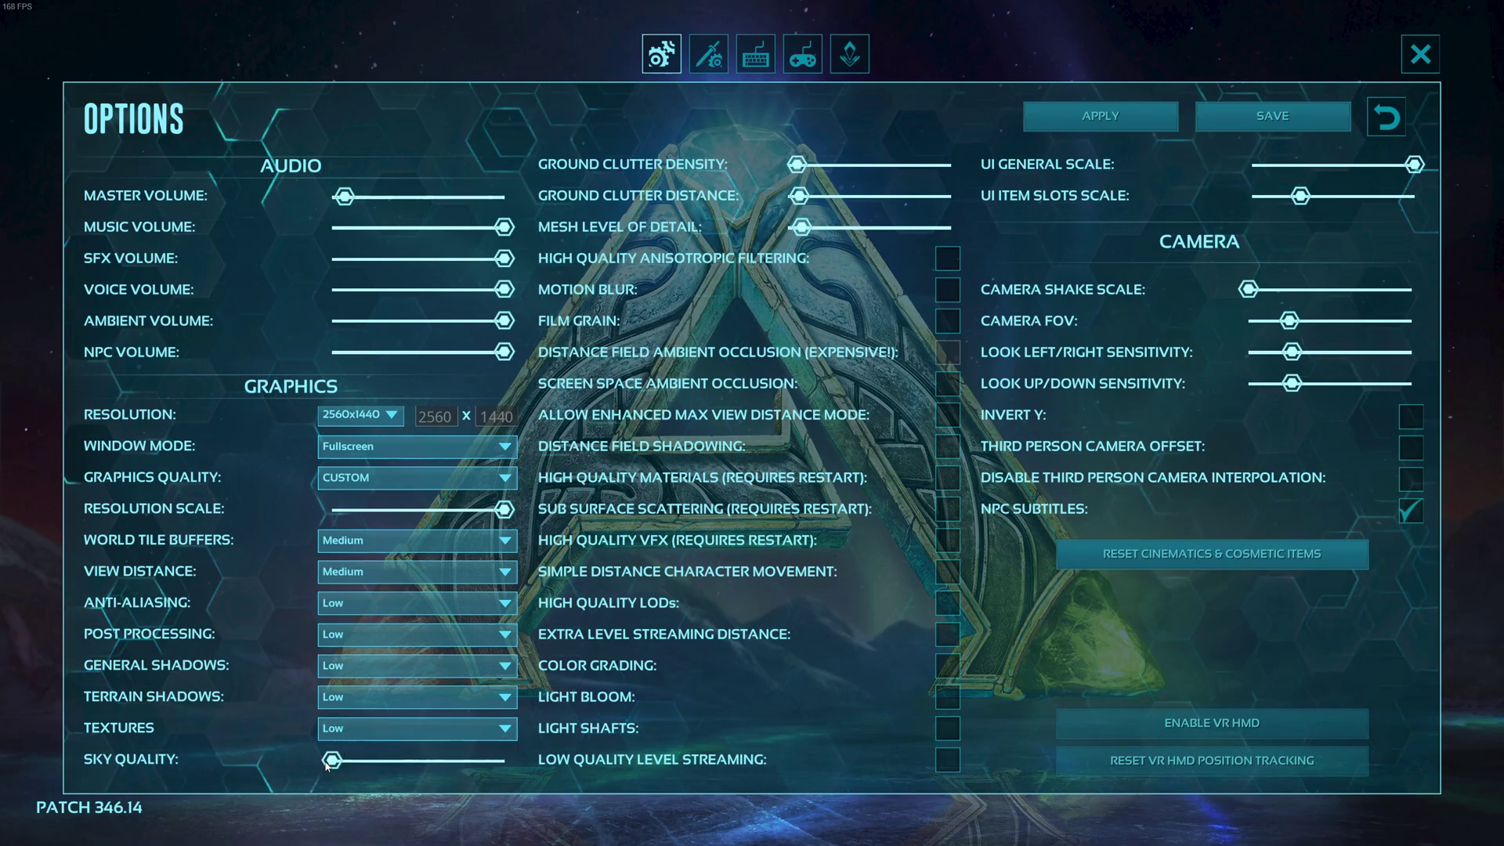
click(361, 729)
click(345, 782)
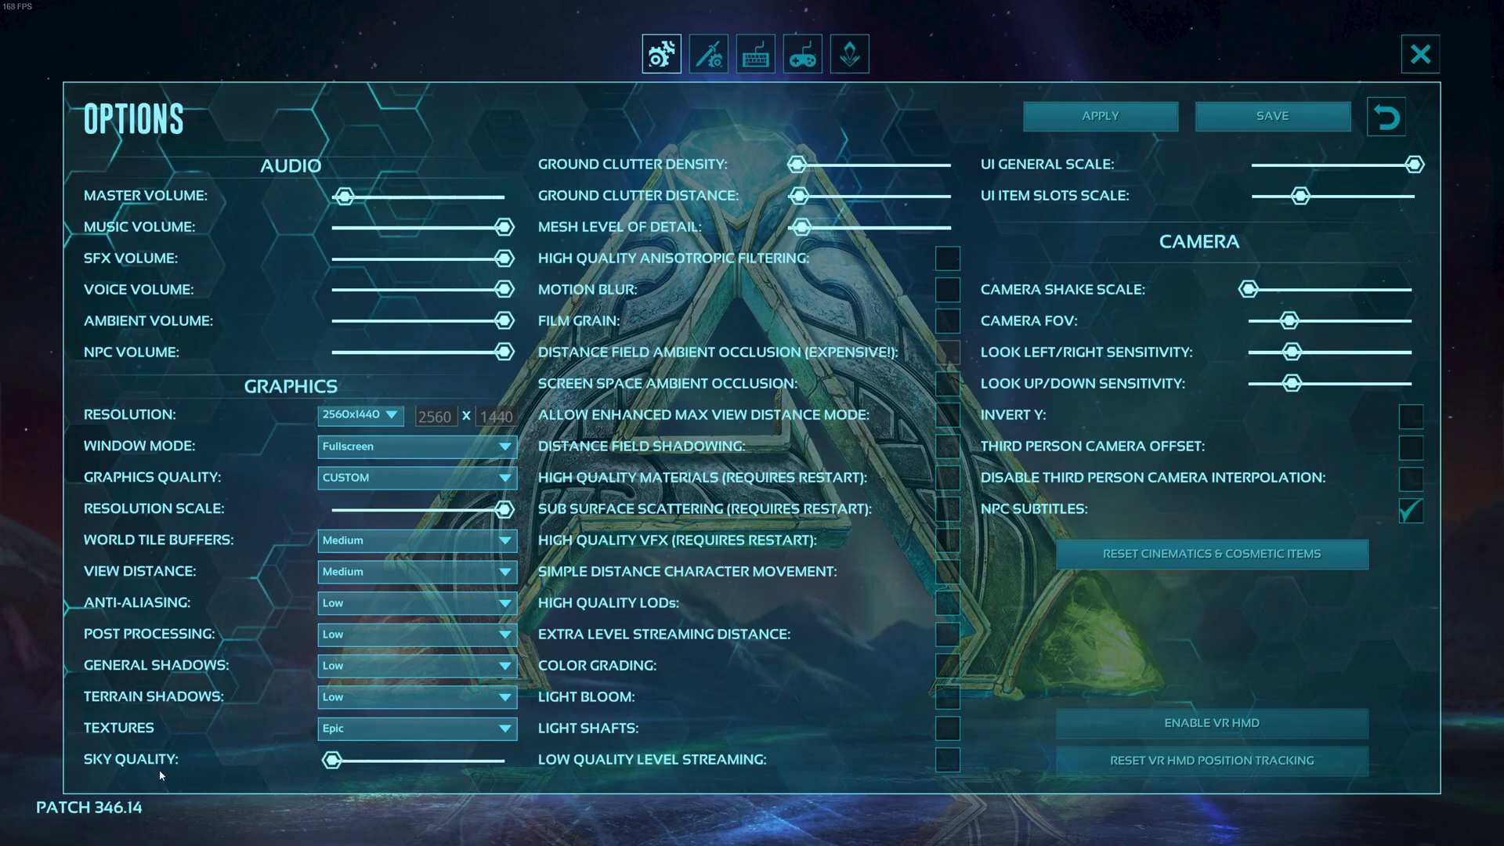
Keep Sky Quality at its minimum and set Ground Clutter Density, Ground Clutter Distance and Mesh Level of Detail to about a quarter
mouse_move(332, 760)
mouse_down()
mouse_move(504, 760)
mouse_move(329, 762)
mouse_up()
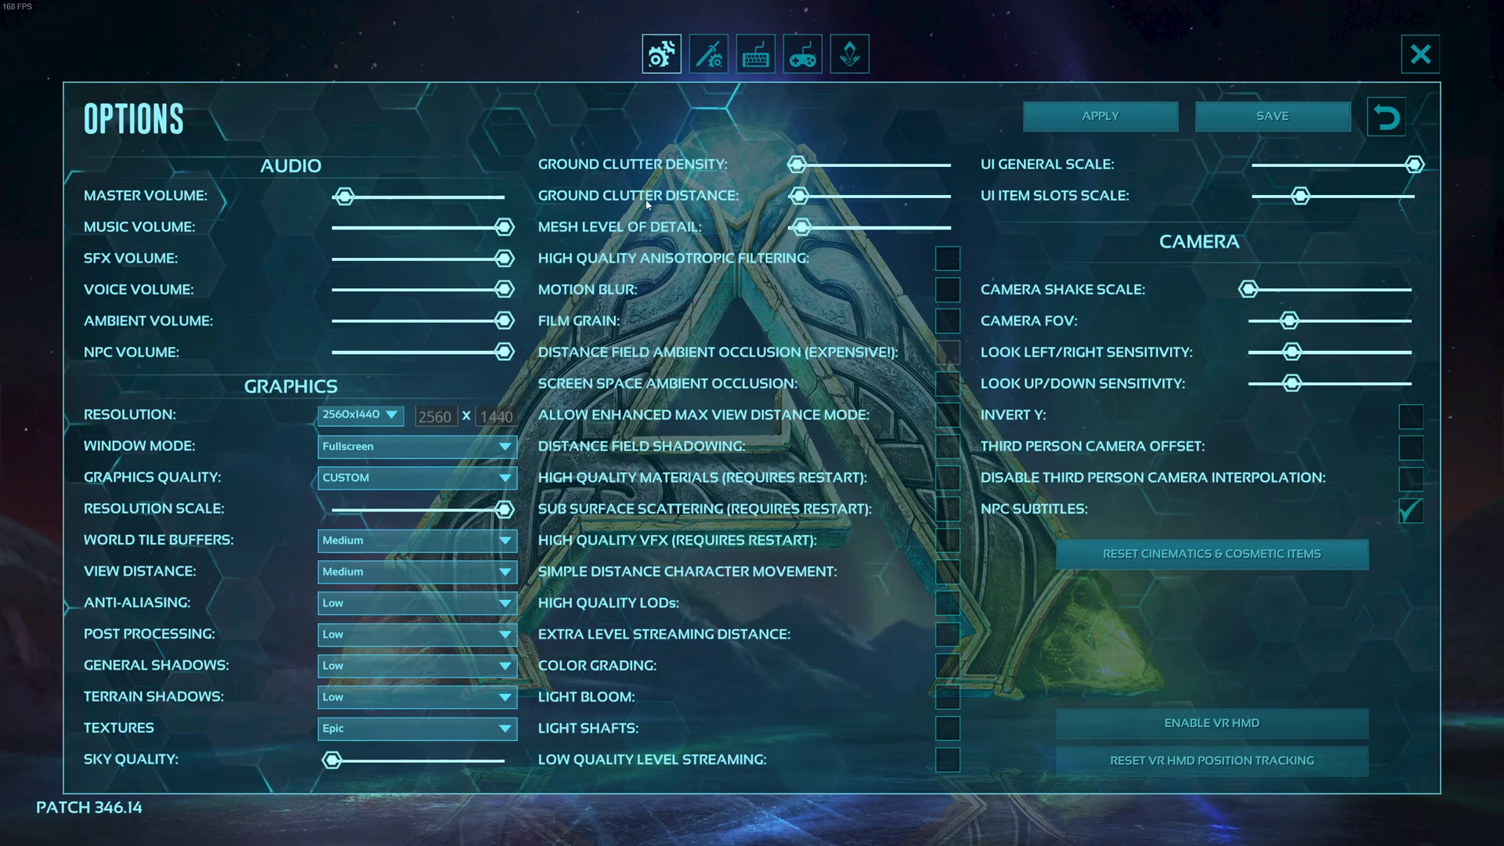
drag(796, 164, 825, 228)
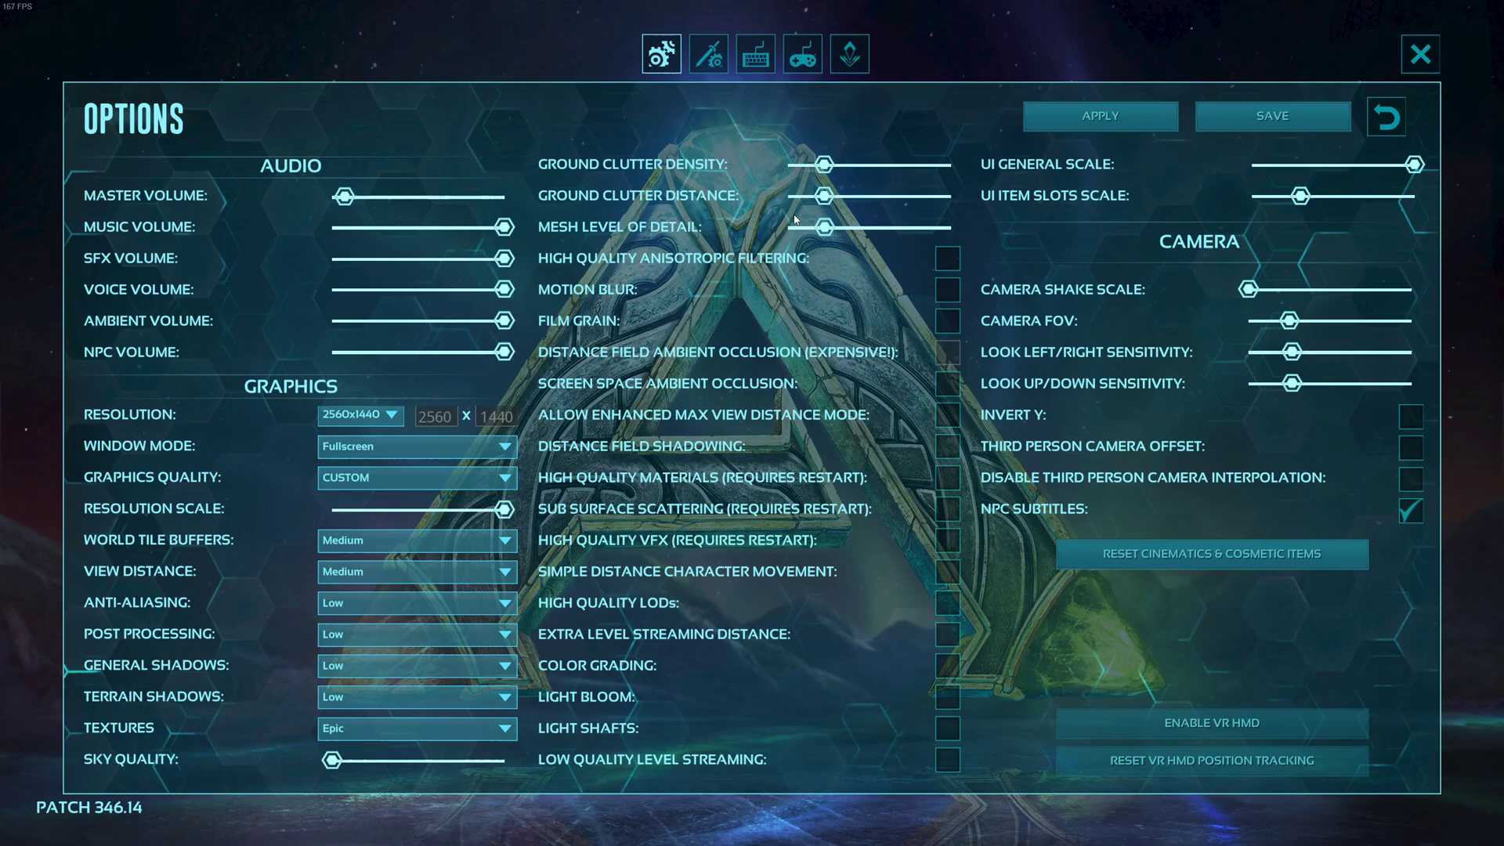
drag(822, 164, 788, 227)
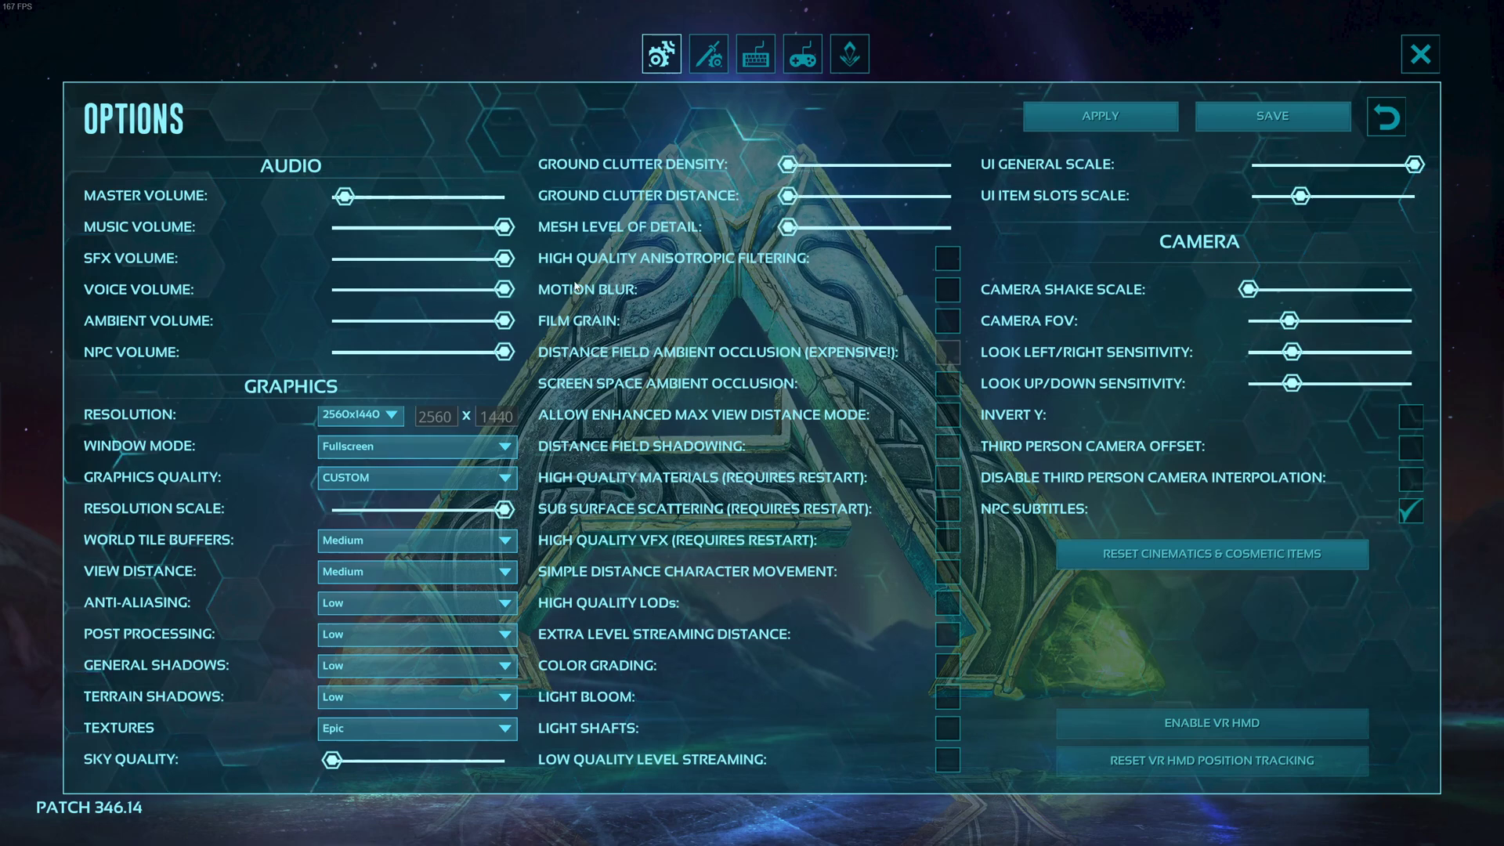
drag(788, 165, 830, 227)
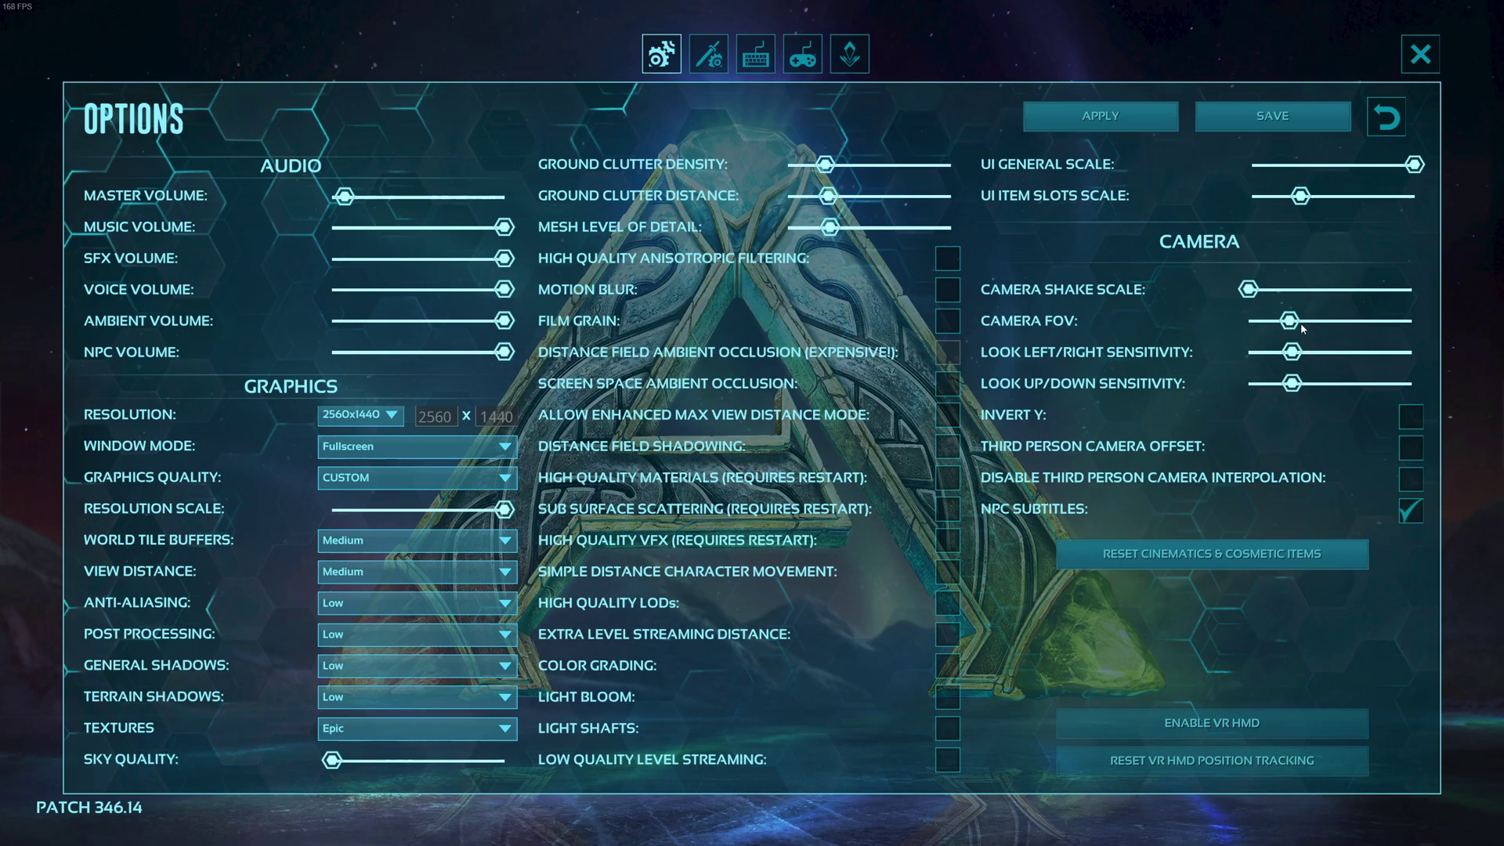
Try the maximum Camera FOV and return it to about a quarter of its range
drag(1290, 321, 1412, 321)
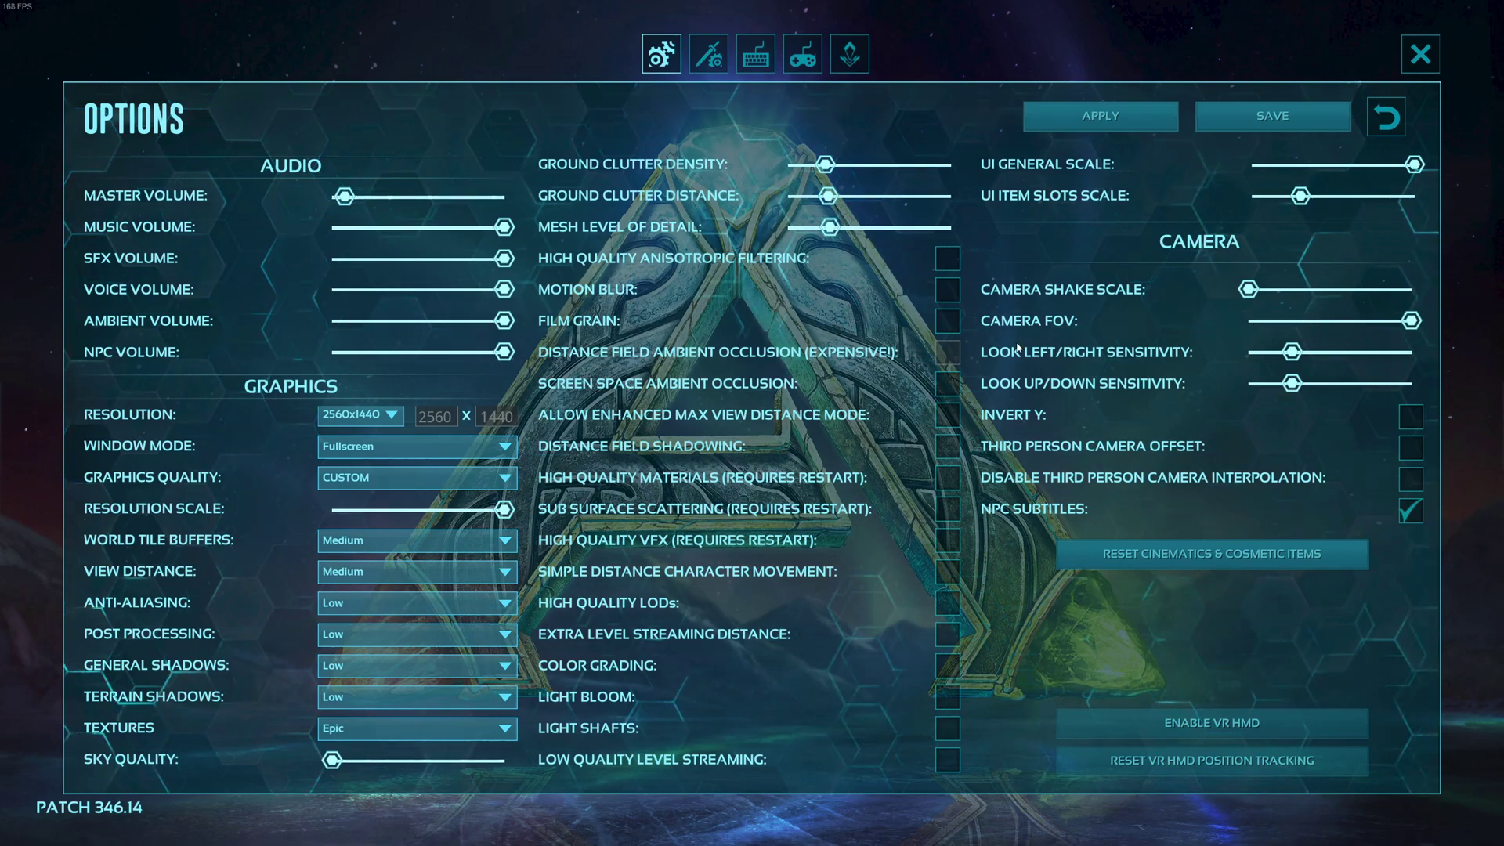
drag(1412, 321, 1289, 321)
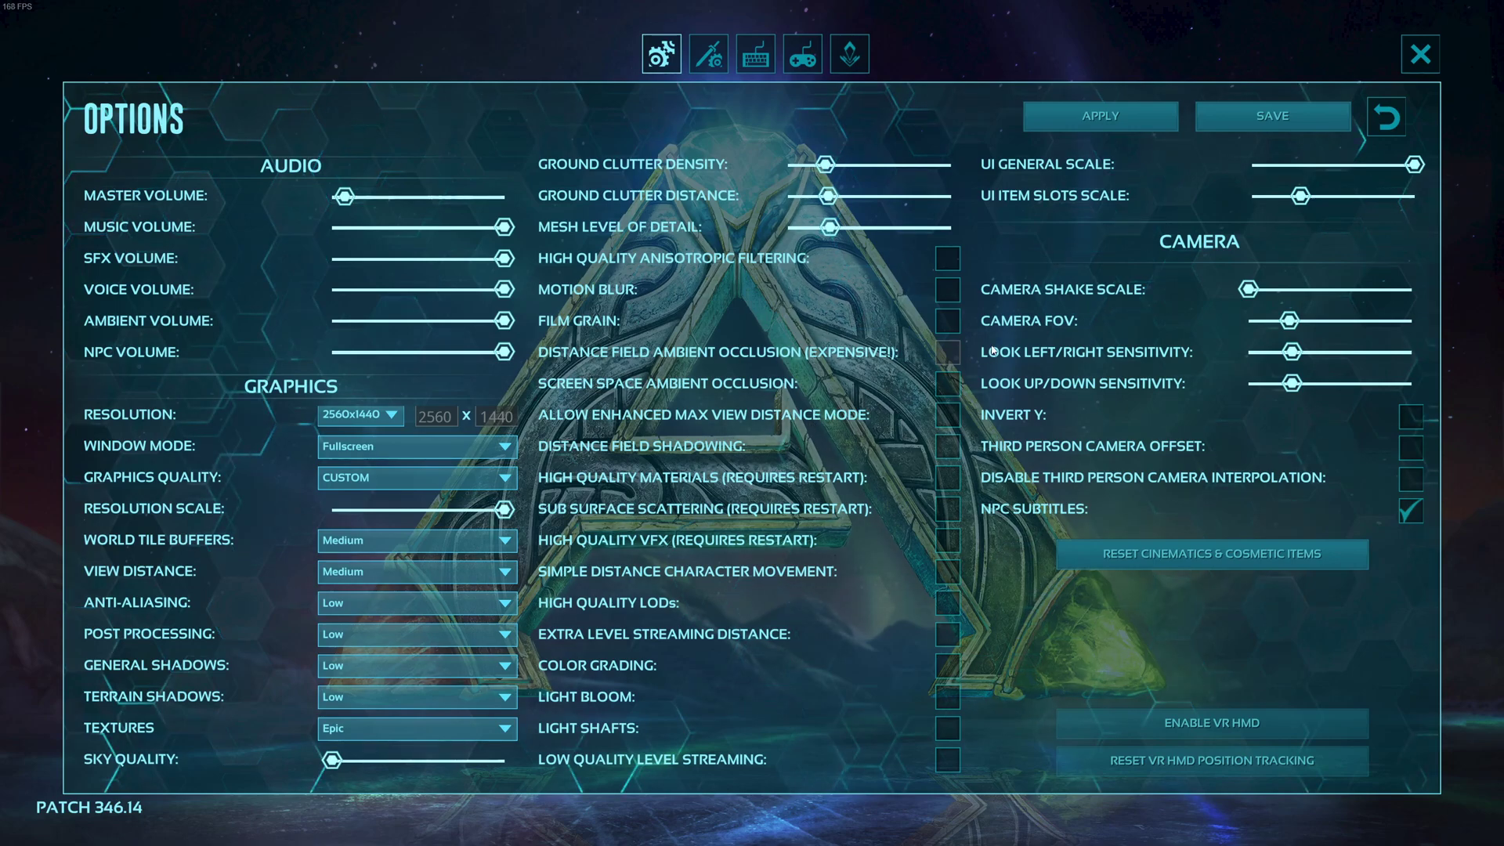
mouse_move(1298, 327)
mouse_down()
mouse_move(1248, 325)
mouse_move(1291, 321)
mouse_up()
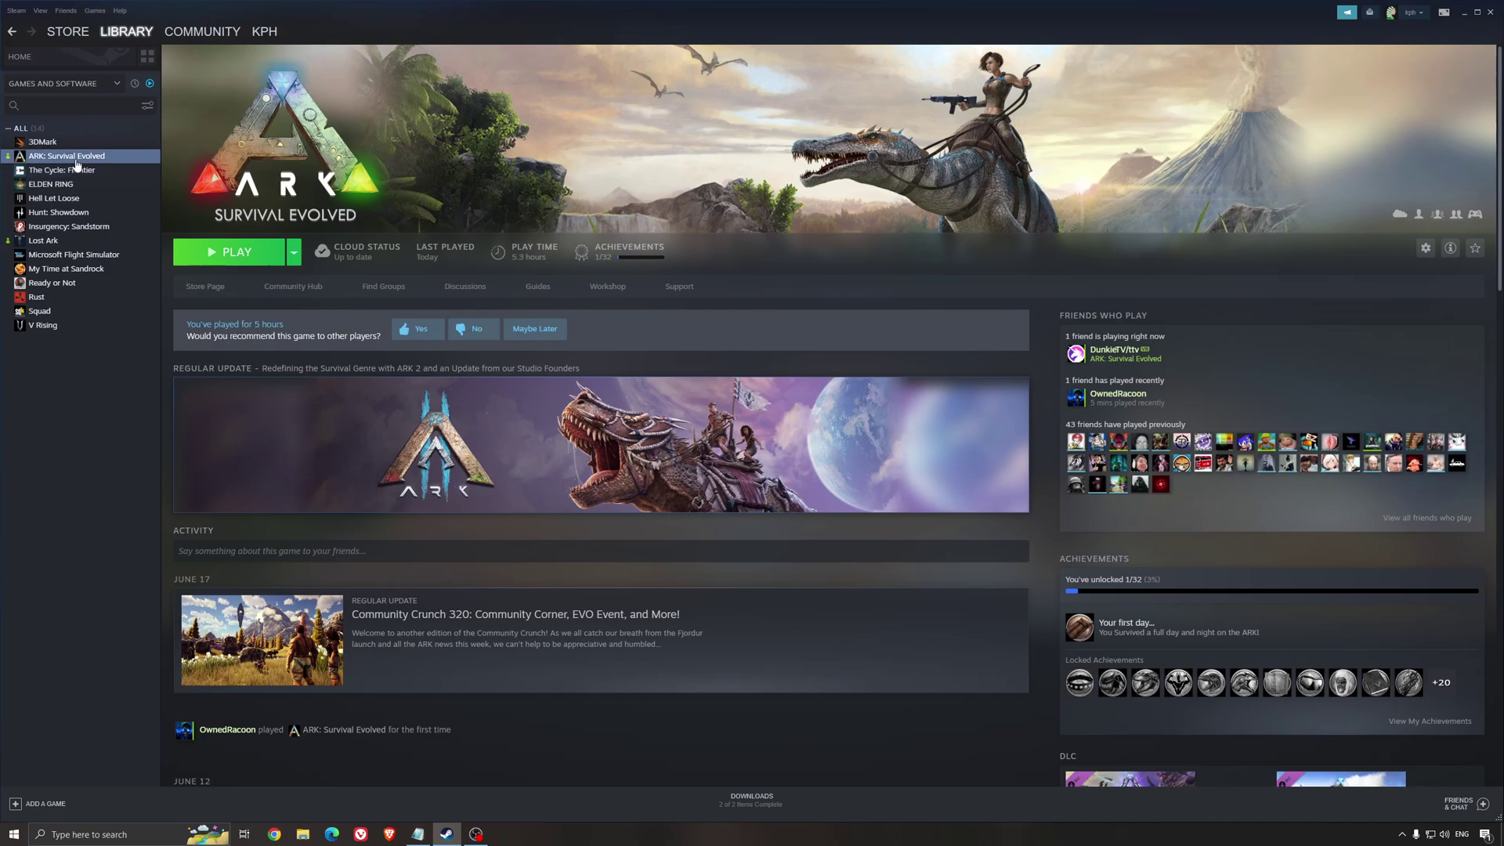
Browse ARK: Survival Evolved's local files from its Steam properties and bring the game's install folder into view in File Explorer
right_click(77, 160)
click(110, 239)
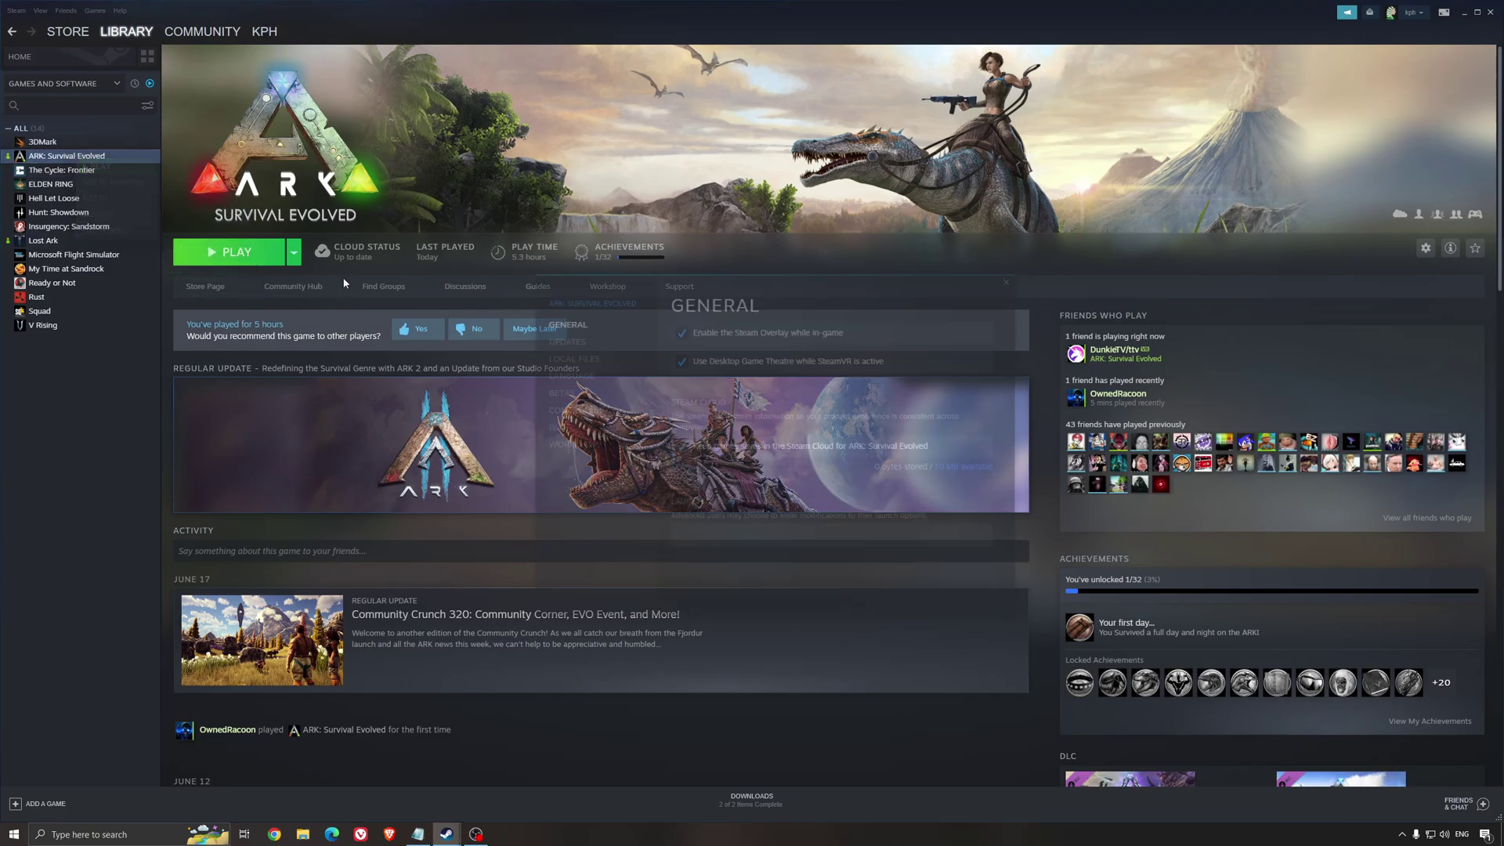
click(584, 357)
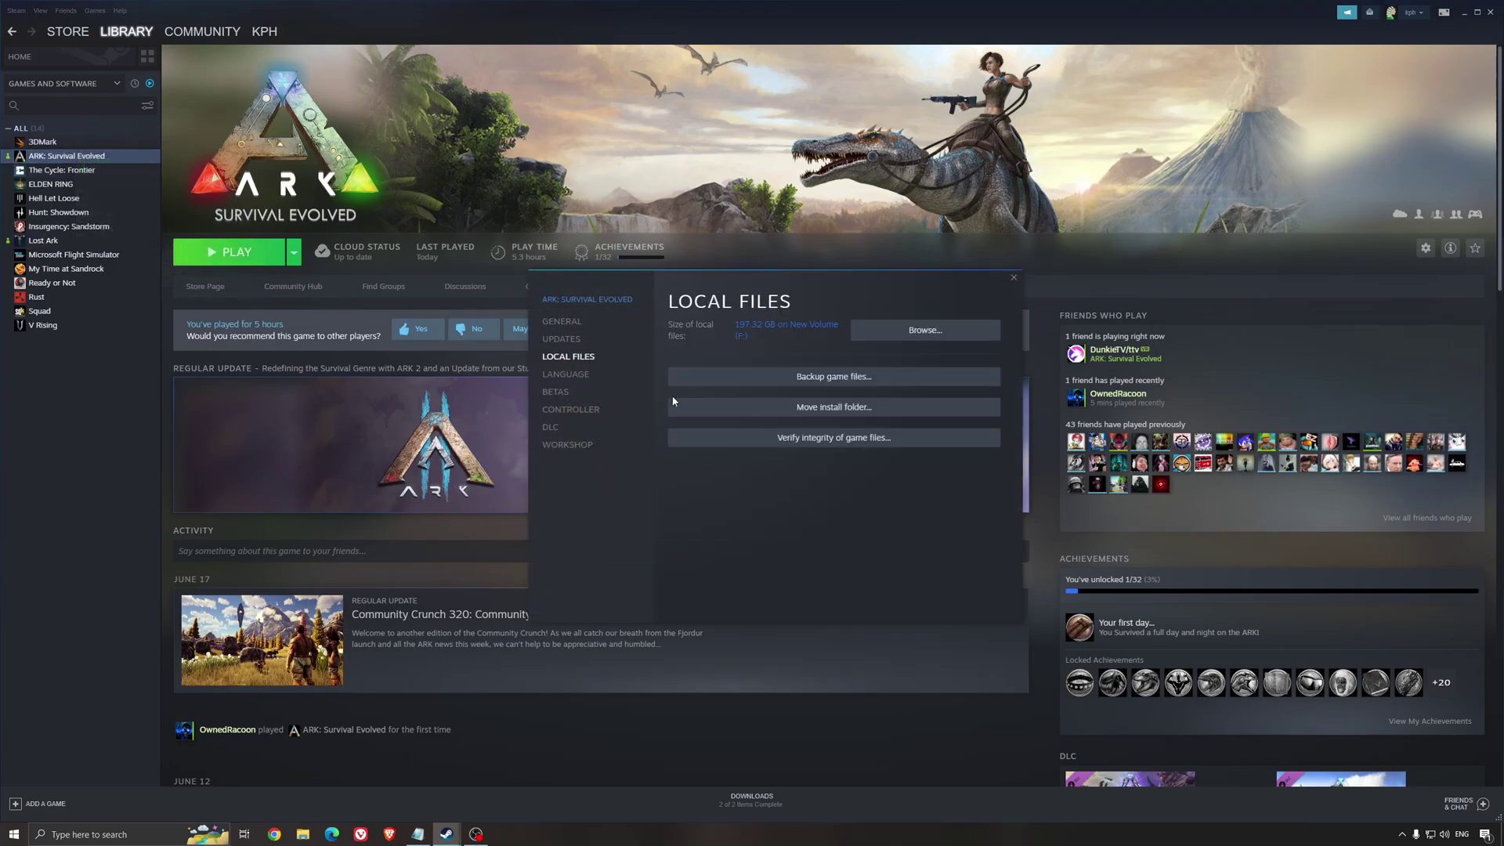
click(931, 334)
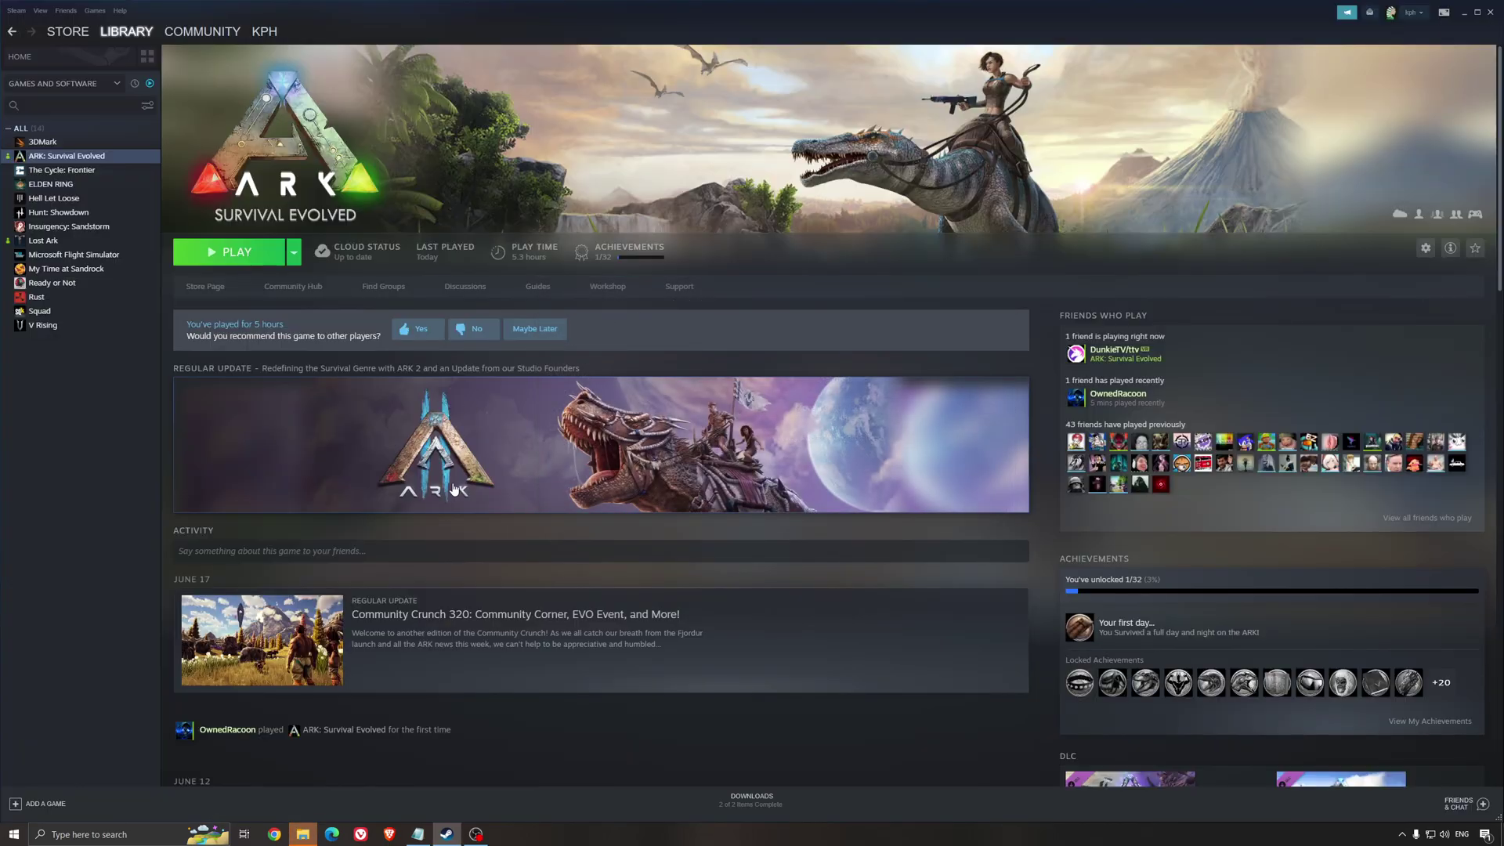
click(302, 835)
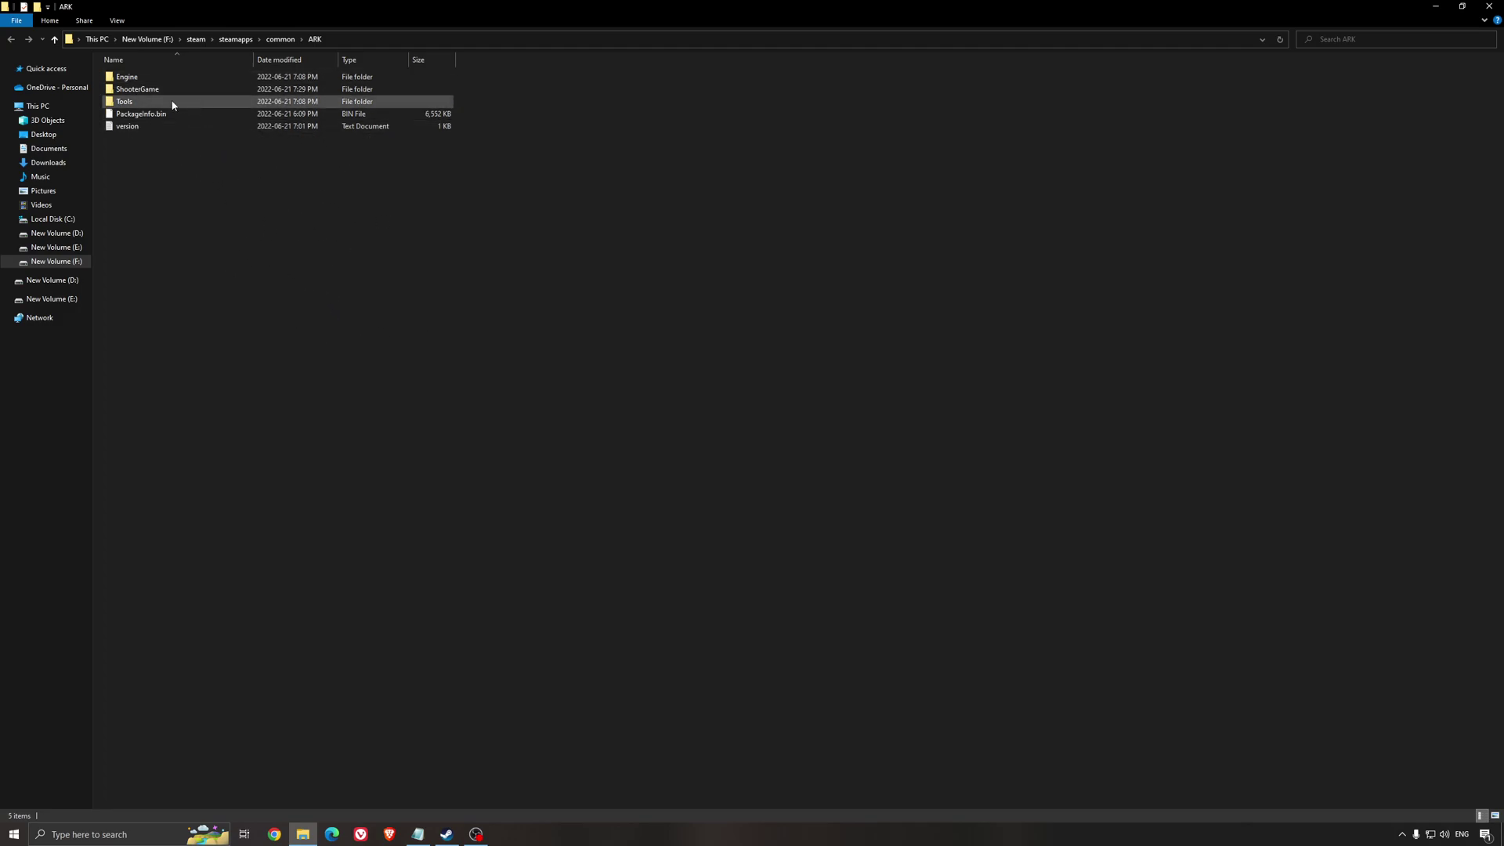
Open the GameUserSettings file in the ShooterGame\Saved\Config\WindowsNoEditor folder
double_click(139, 89)
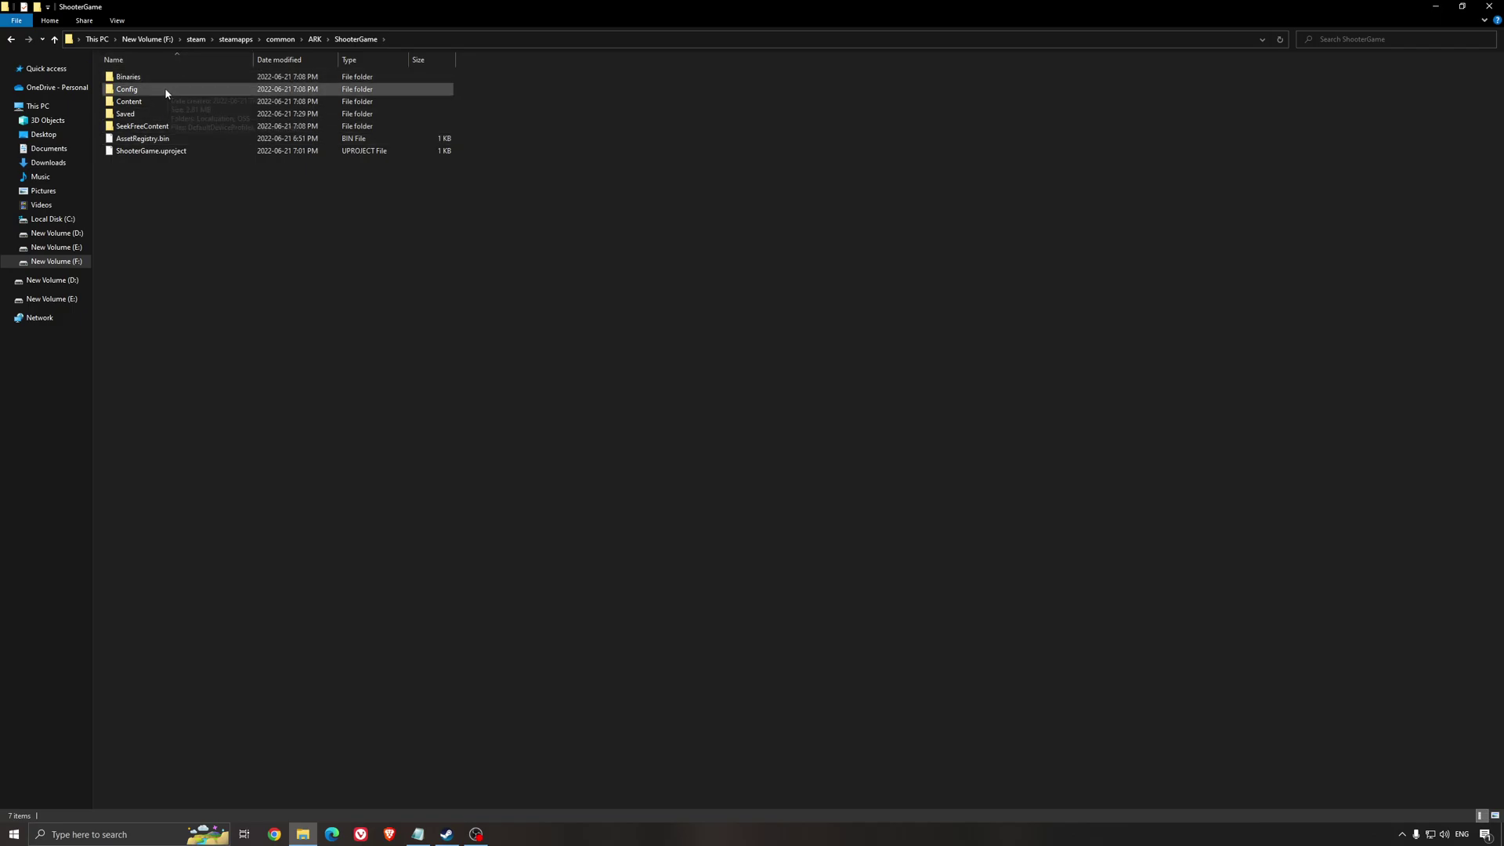
double_click(151, 116)
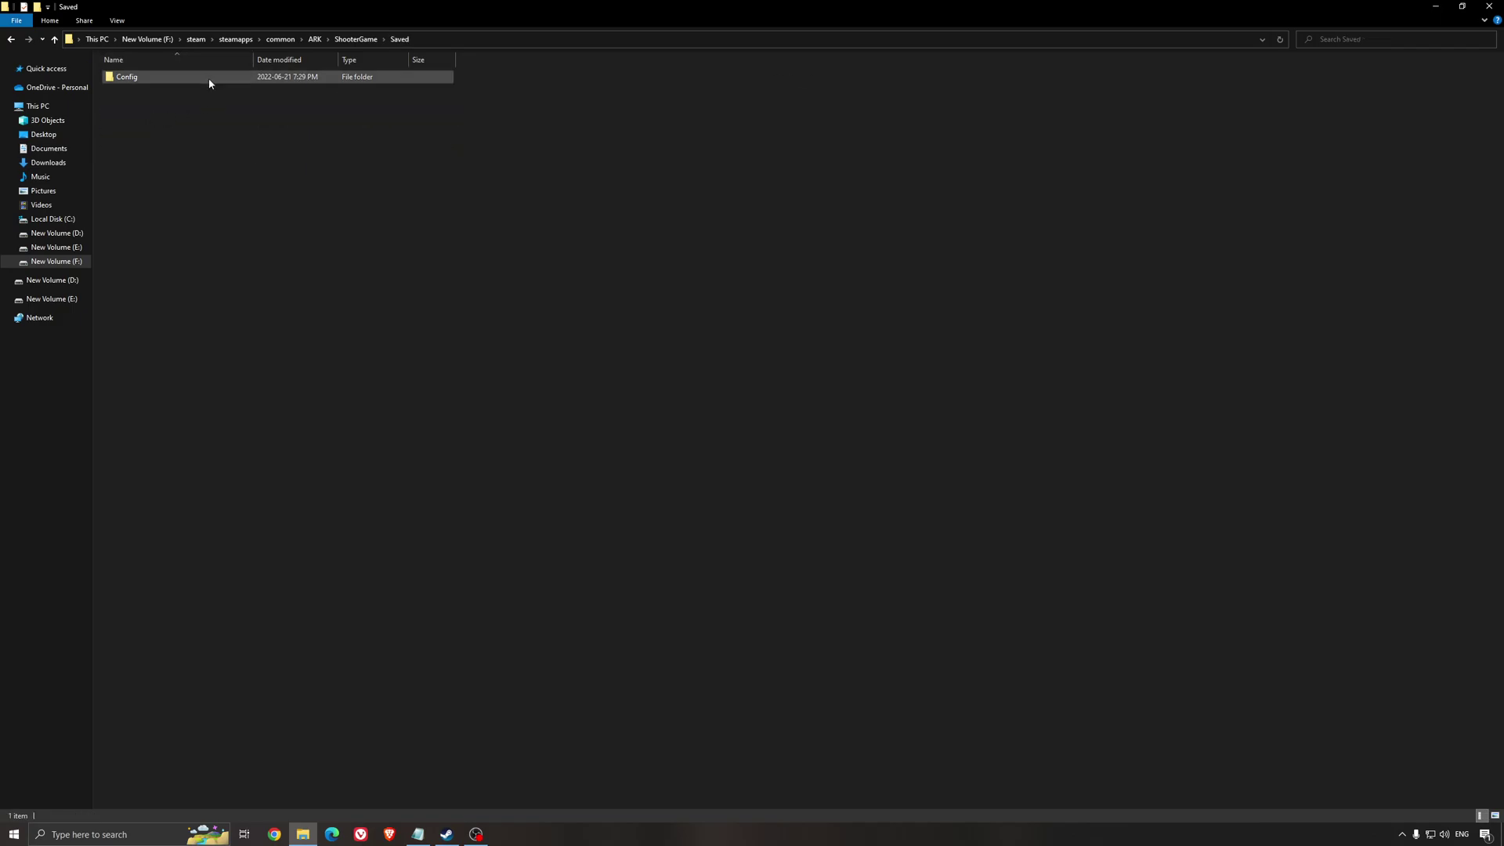
double_click(154, 78)
click(147, 90)
double_click(147, 90)
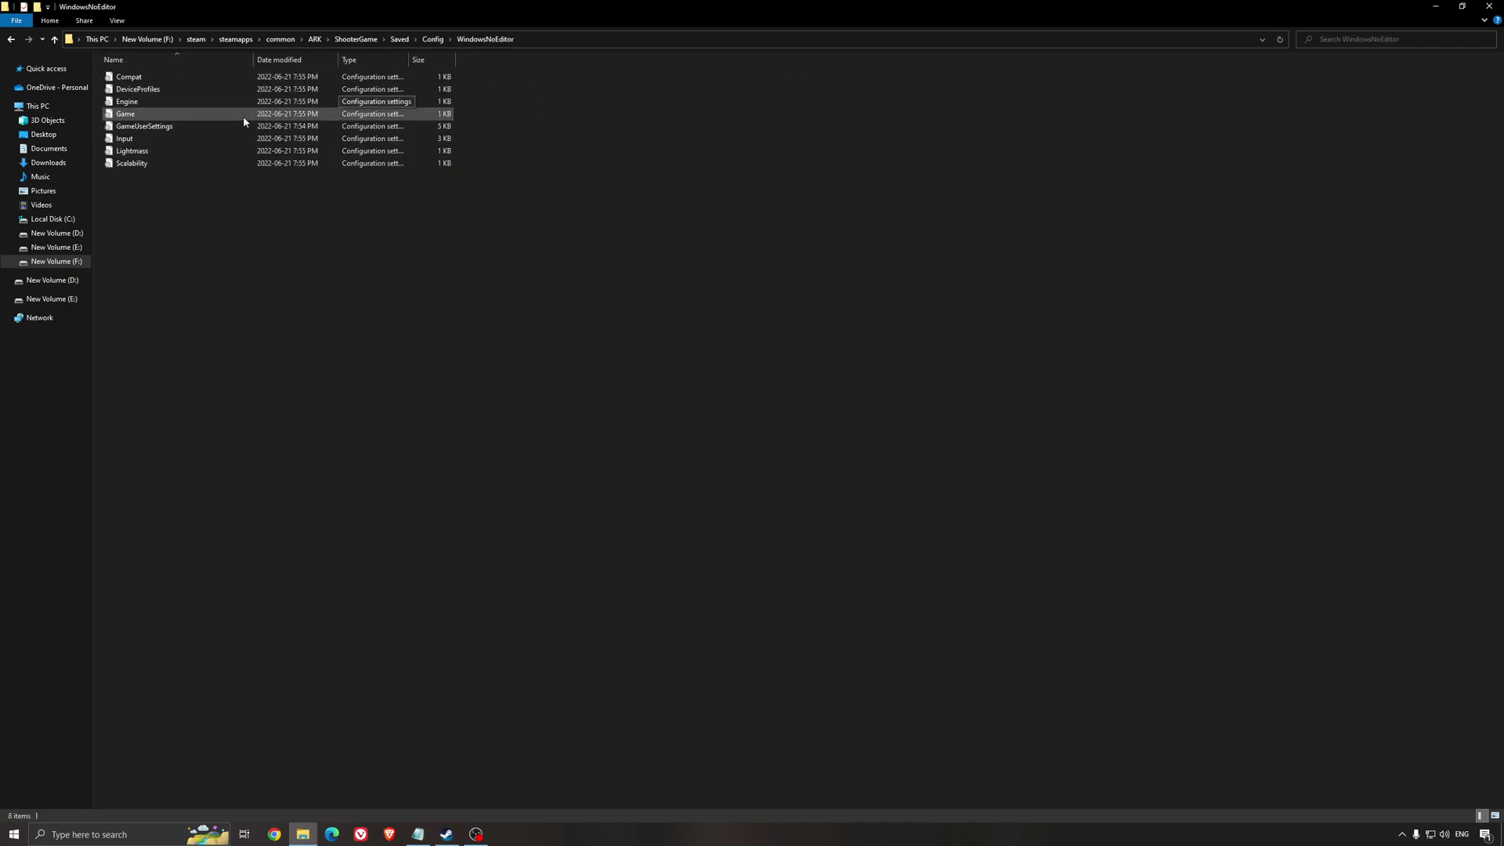
double_click(180, 126)
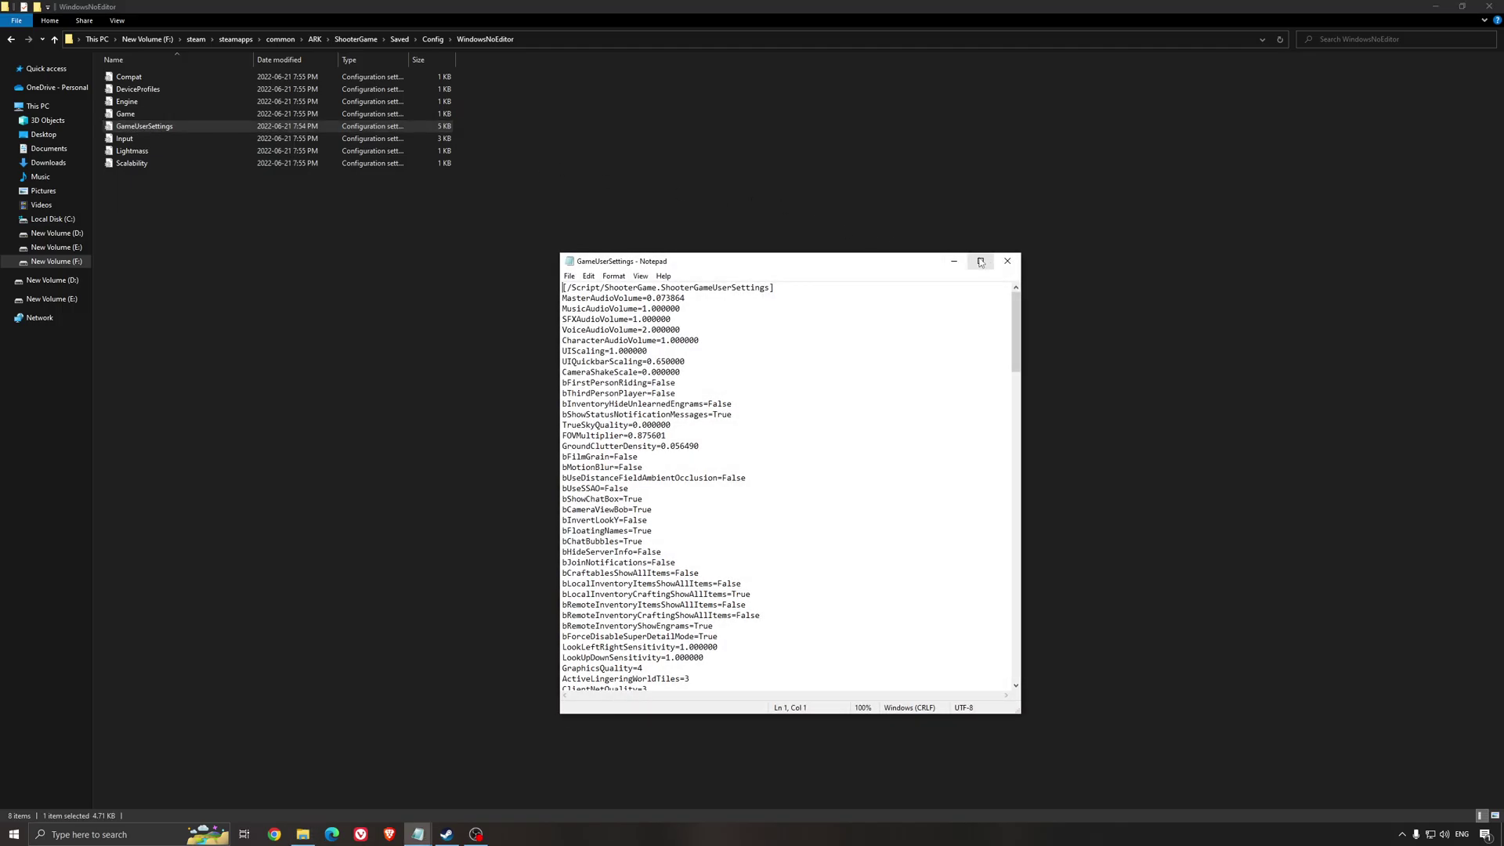
Examine the ground clutter, effects and sky quality entries under ScalabilityGroups in the maximized GameUserSettings file
click(978, 263)
drag(1501, 94, 1502, 548)
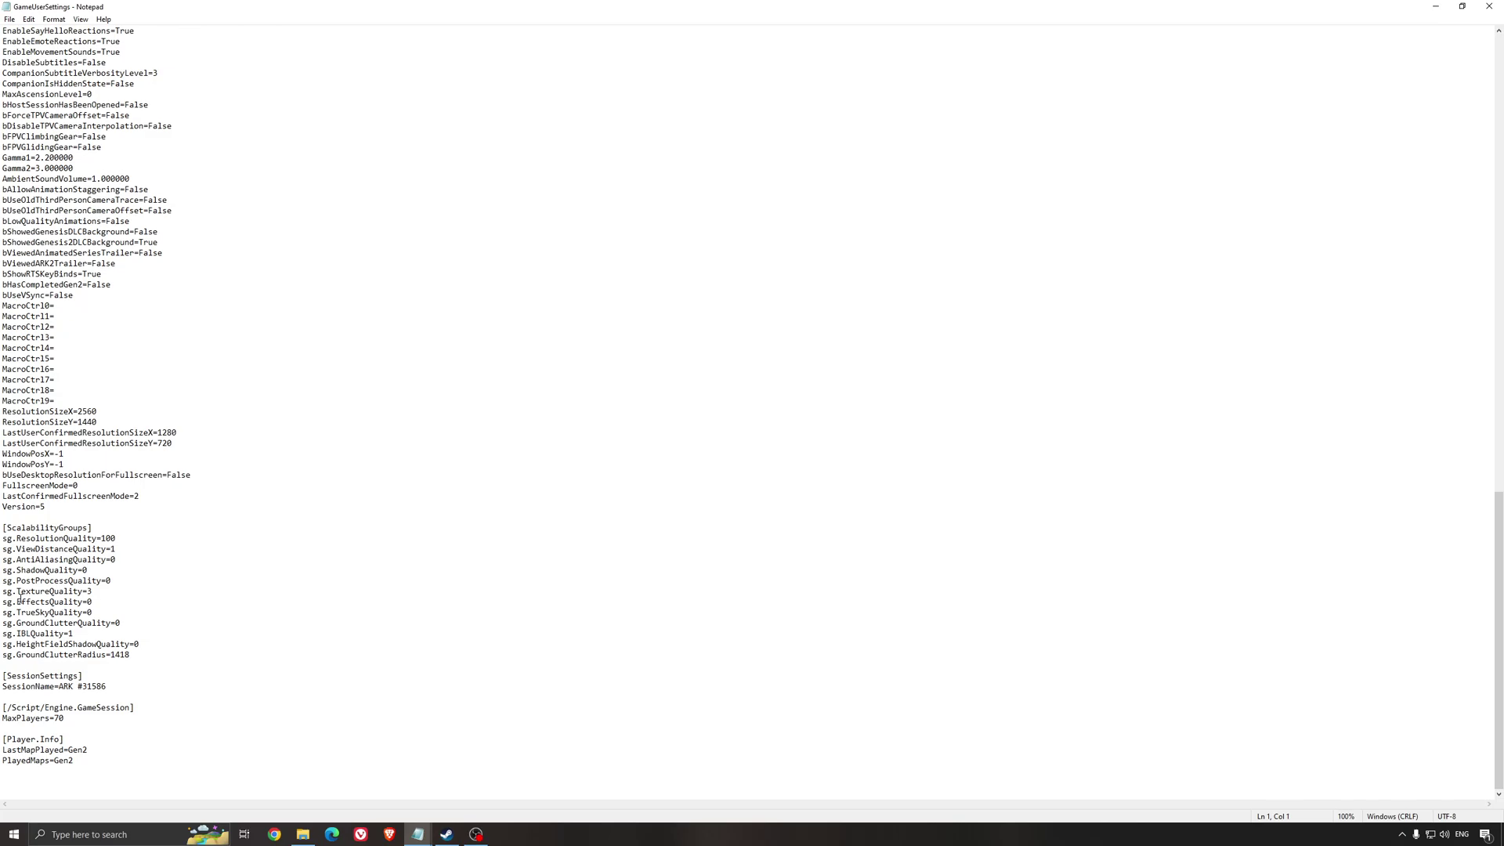
drag(16, 611, 113, 626)
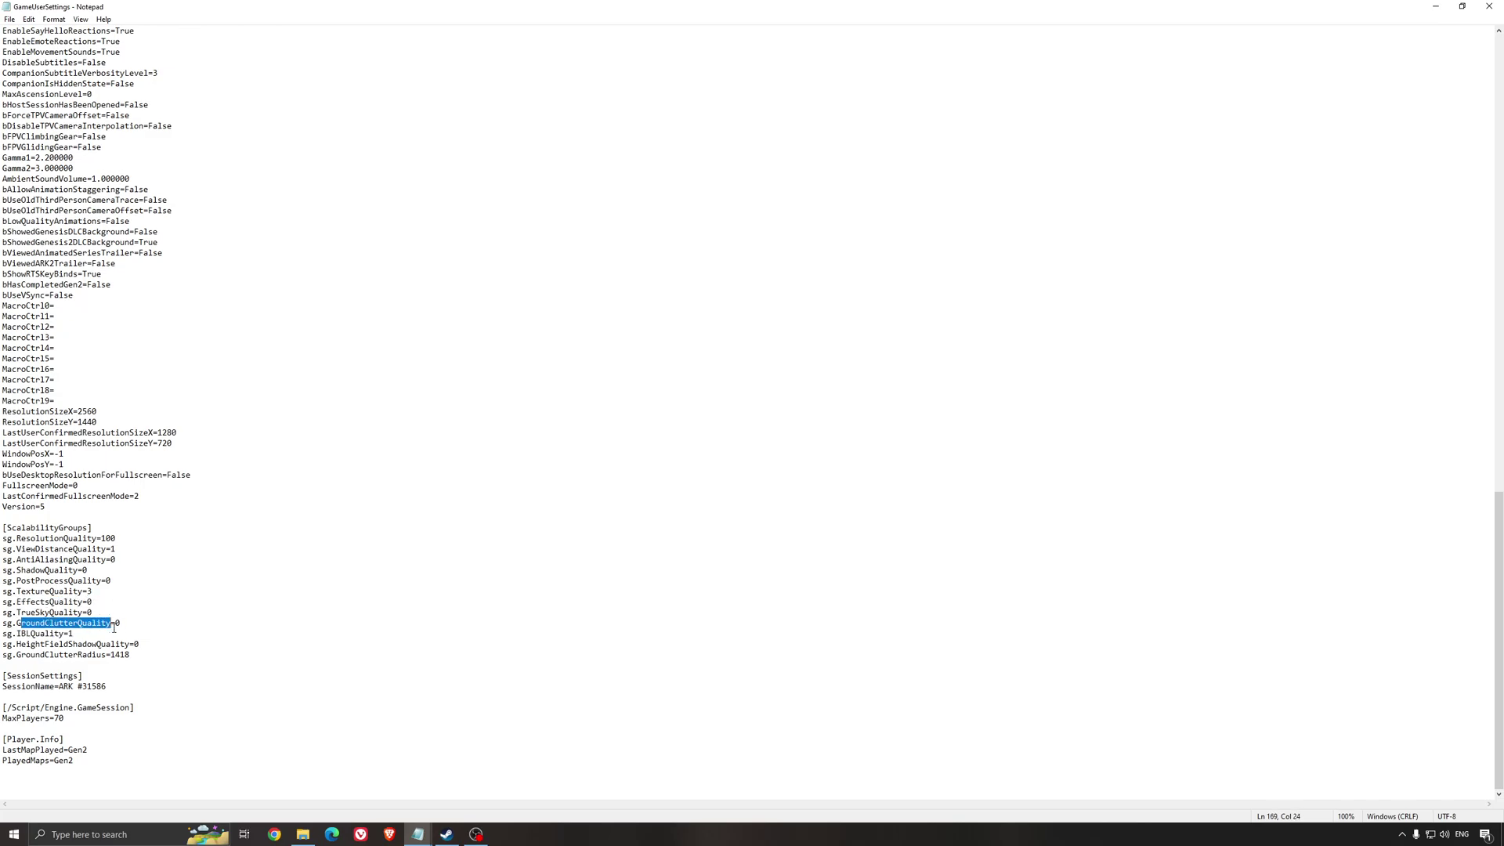
click(129, 625)
click(92, 601)
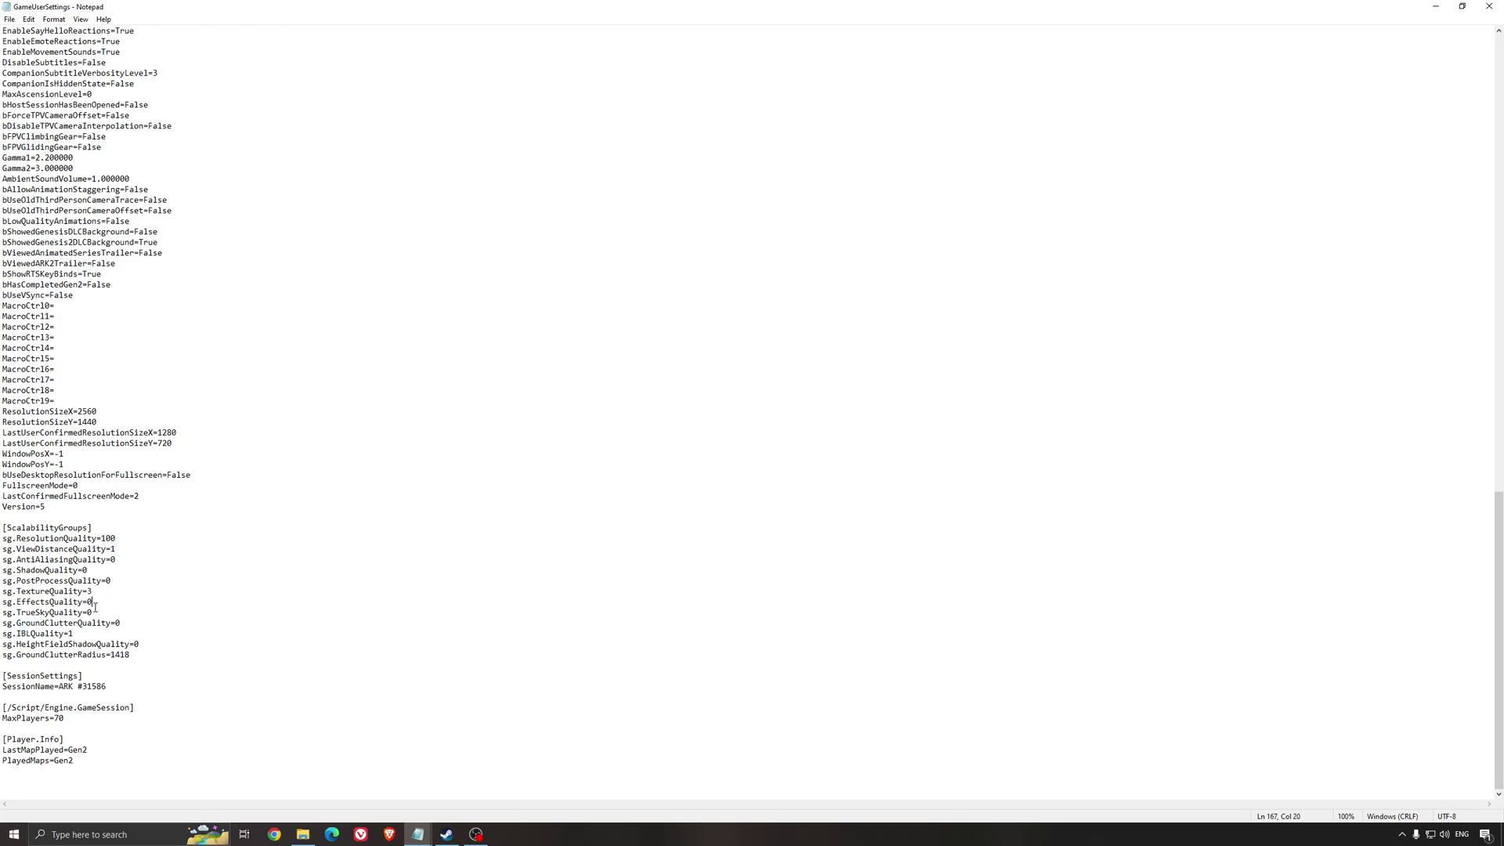
click(100, 612)
Save the GameUserSettings file and close it
click(9, 19)
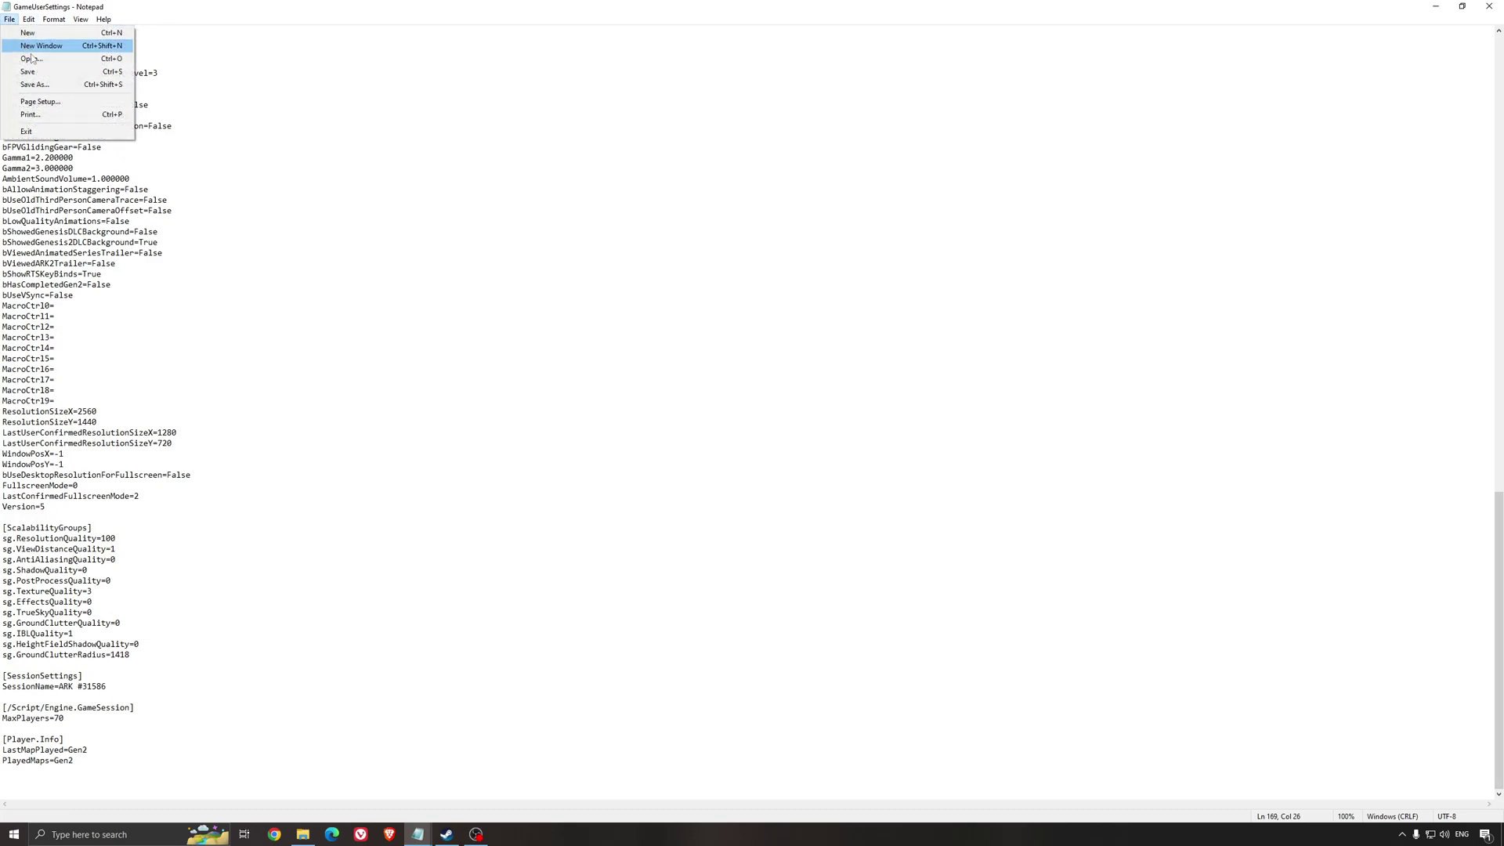
click(34, 72)
click(1489, 6)
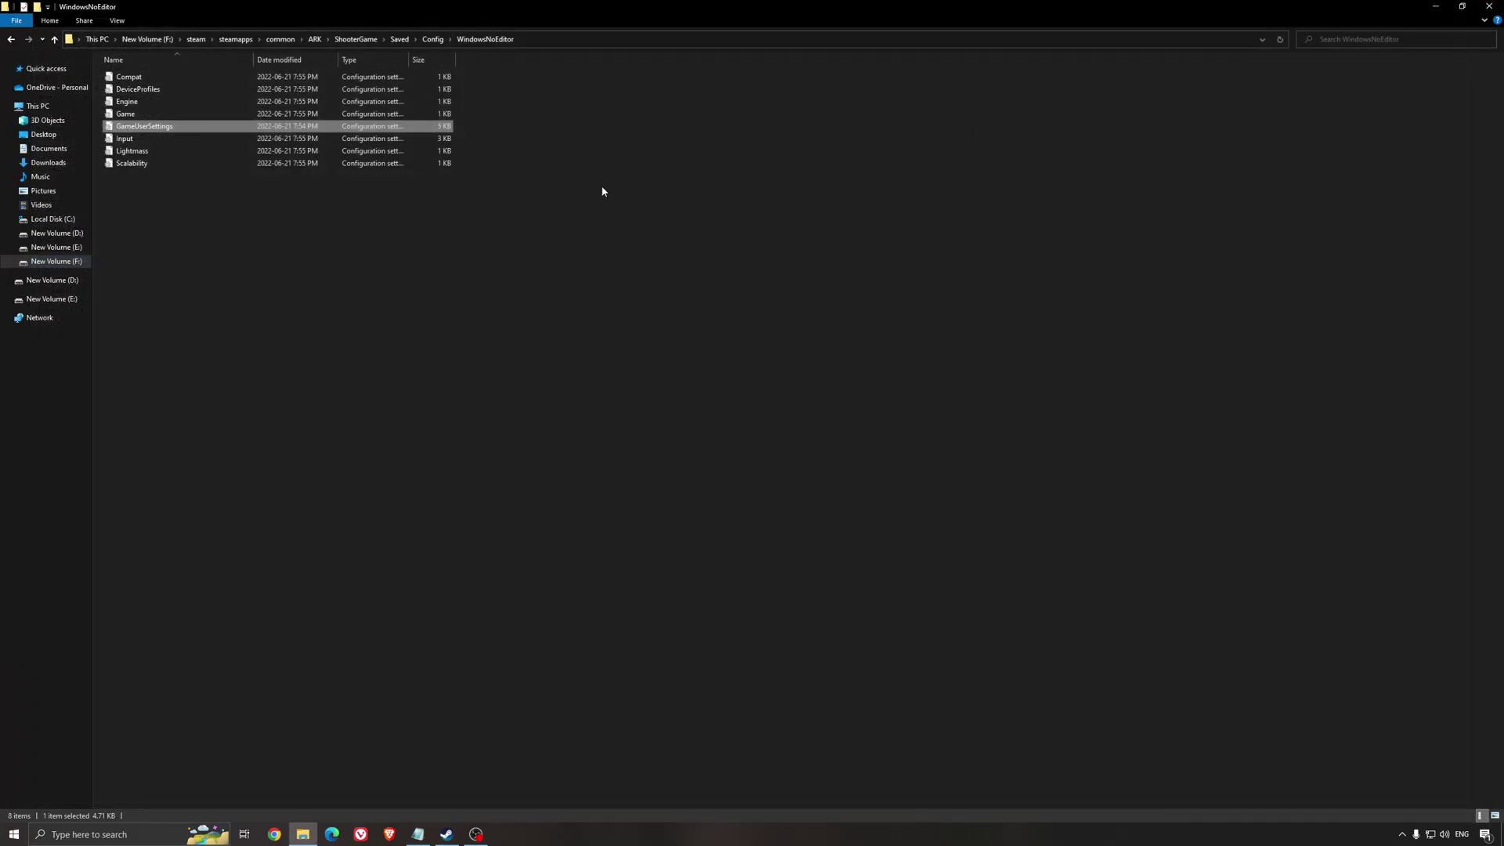
Check the Read-only attribute in the GameUserSettings file's properties and close them
right_click(169, 130)
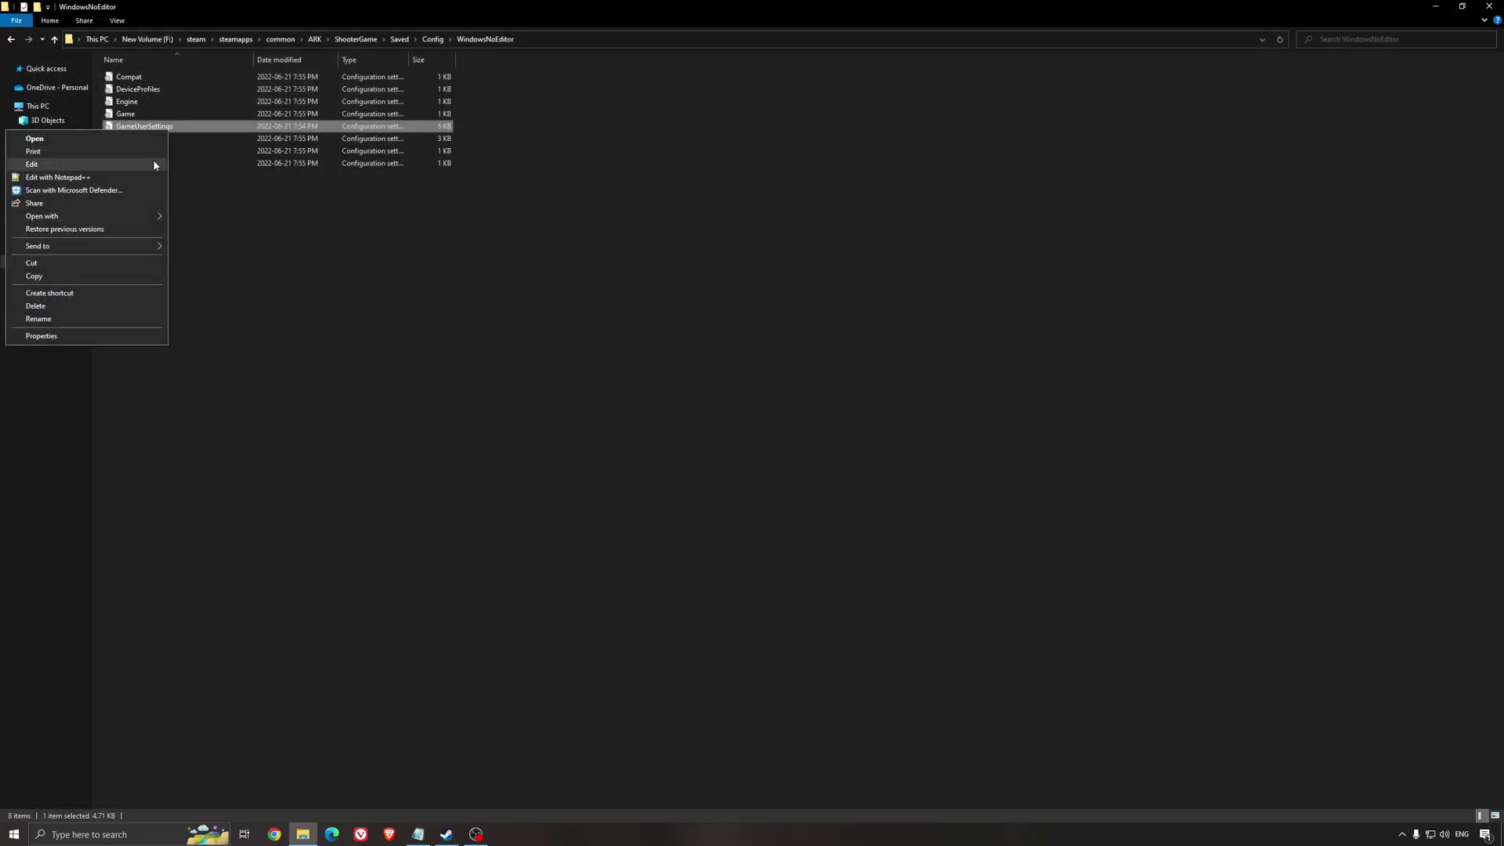
click(91, 336)
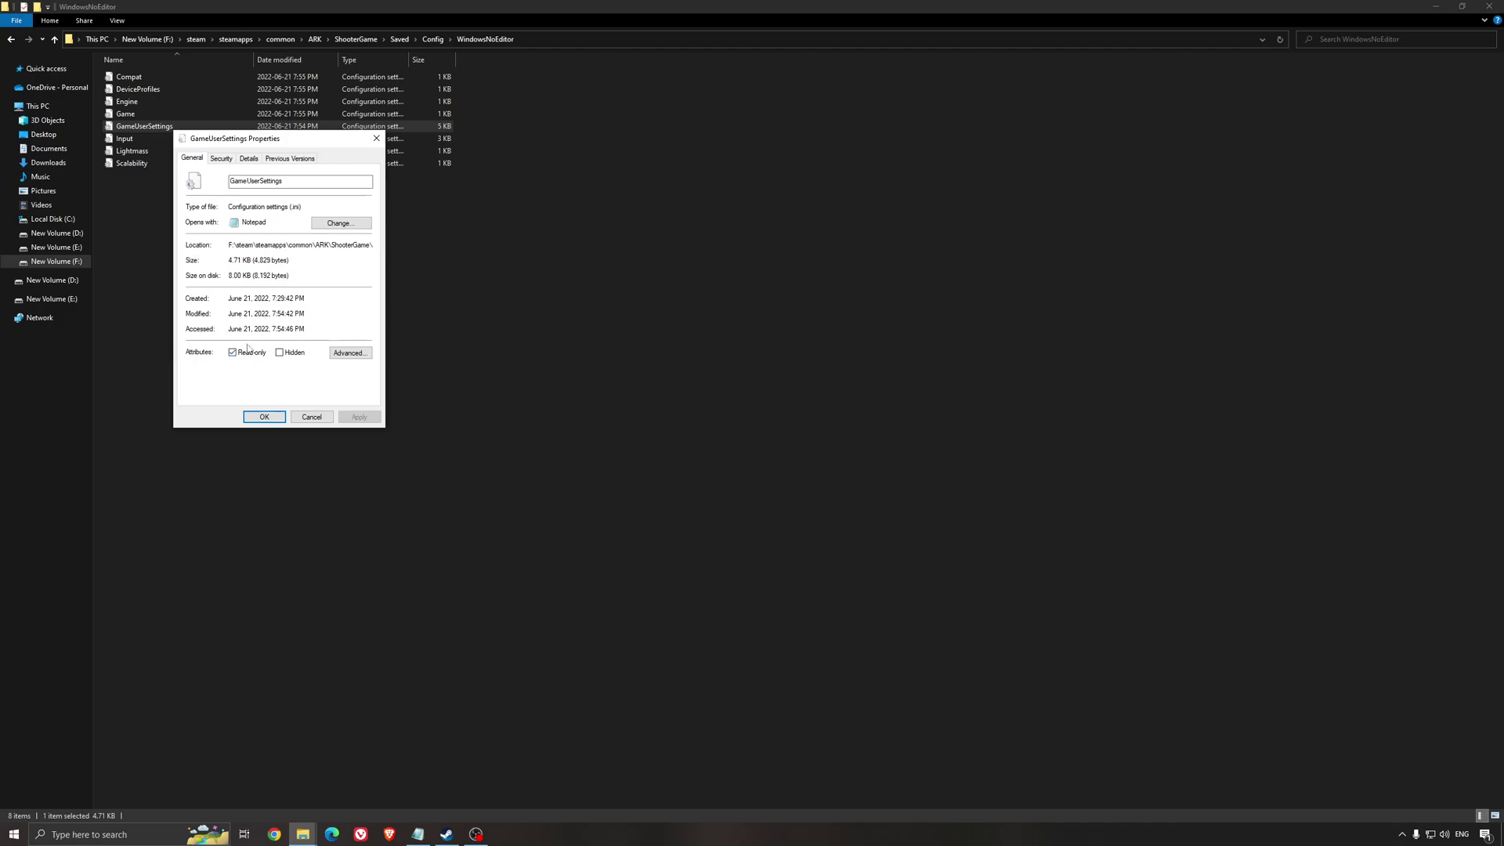
click(264, 416)
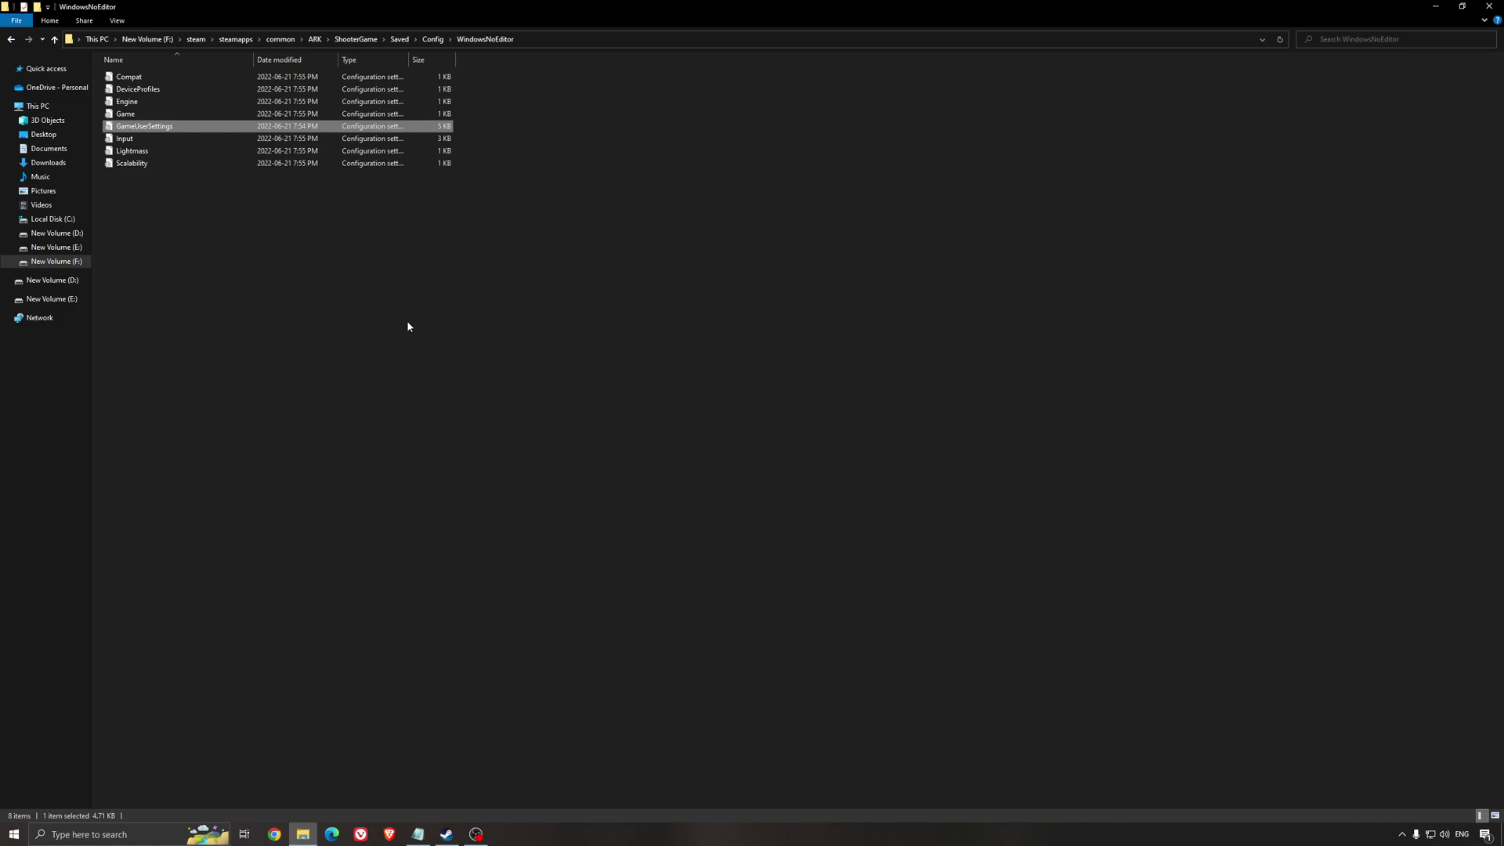
click(298, 276)
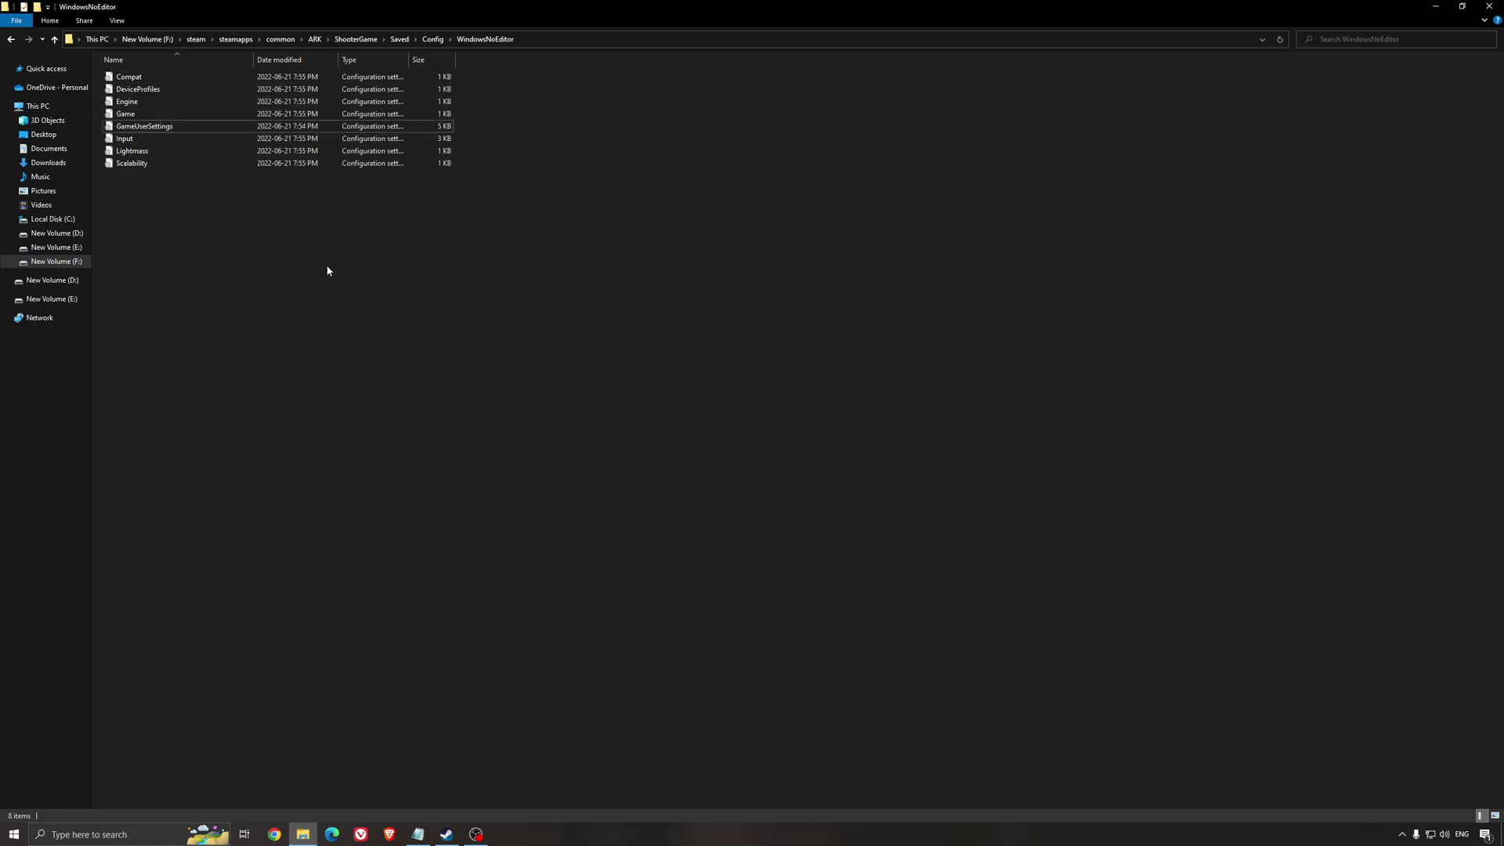